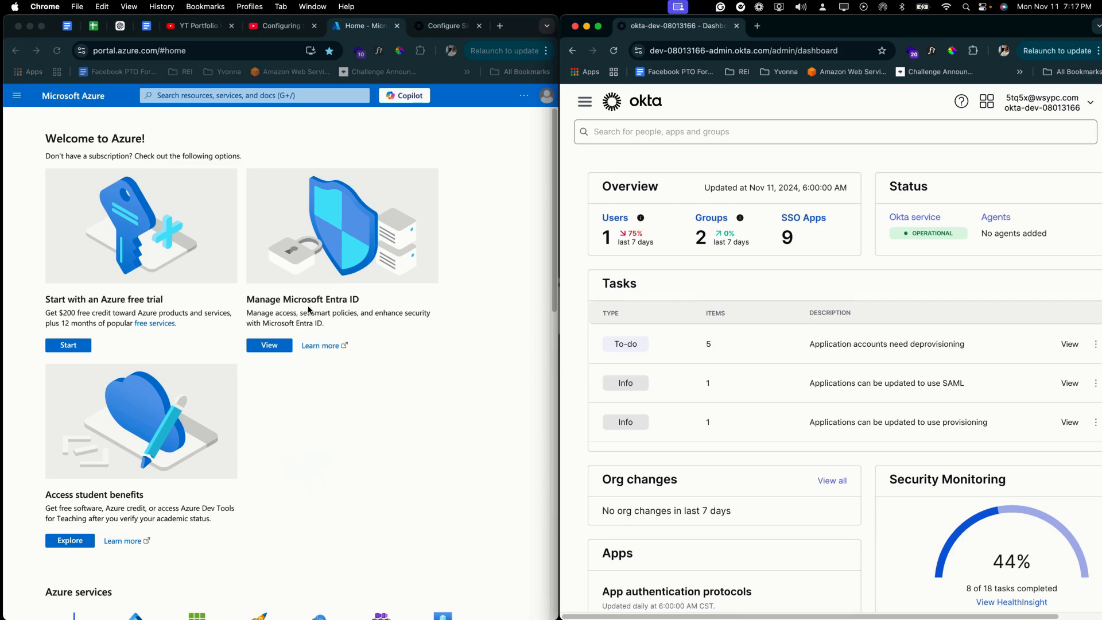
Step: Open the Azure Default Directory overview and search Okta's app catalog for 'Office 365'
{"action": "left_click", "coordinate": [267, 348]}
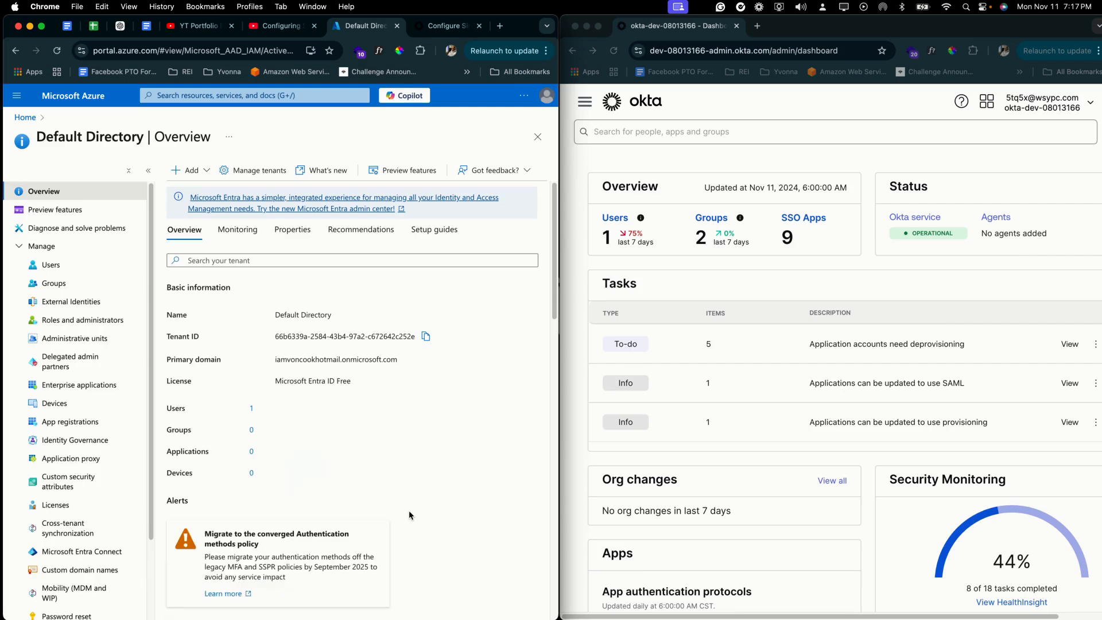
{"action": "left_click", "coordinate": [584, 101]}
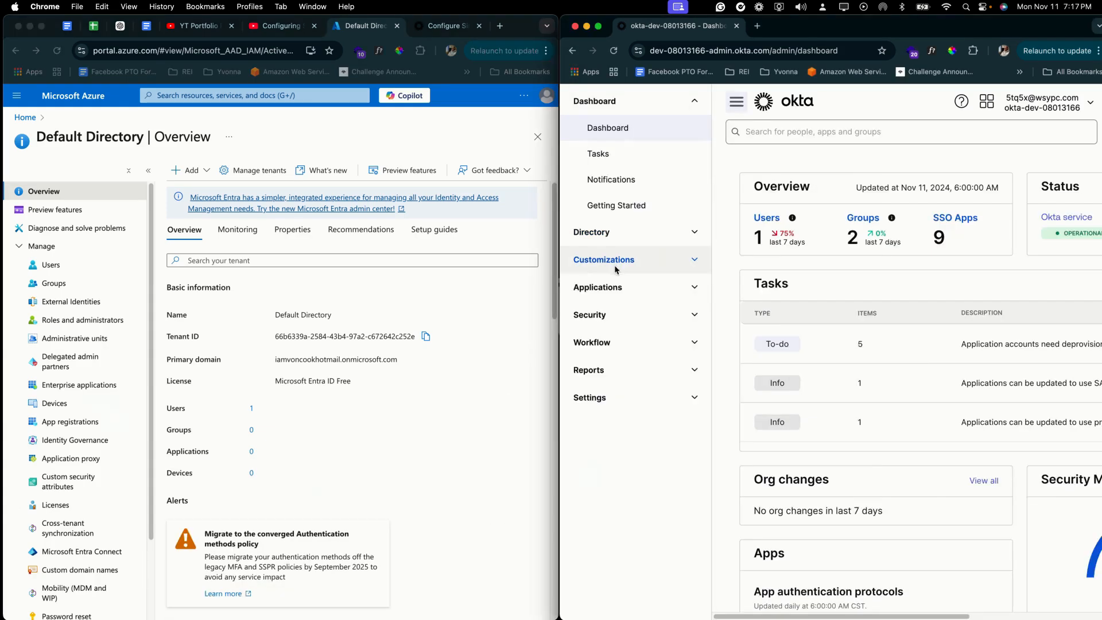
{"action": "left_click", "coordinate": [598, 287]}
{"action": "left_click", "coordinate": [624, 323]}
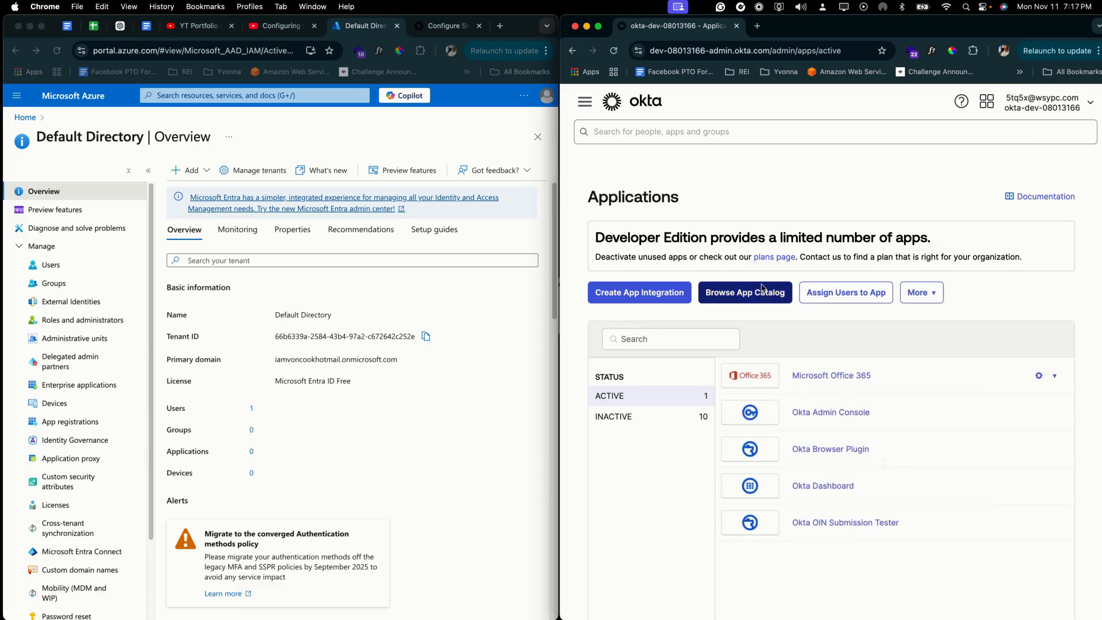
{"action": "left_click", "coordinate": [761, 299]}
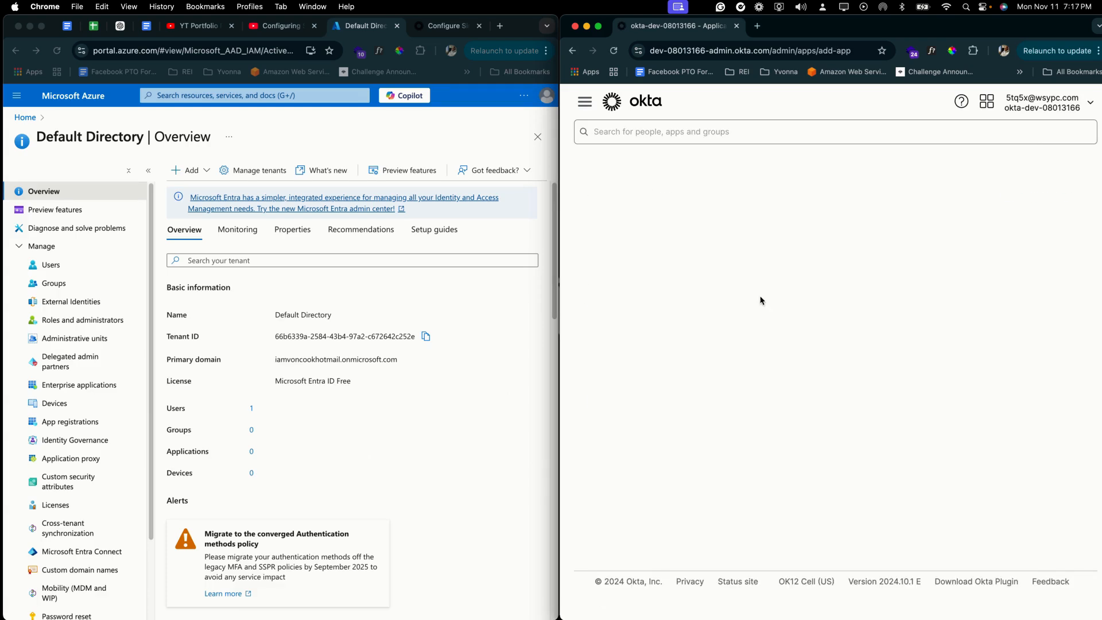
{"action": "left_click", "coordinate": [766, 273]}
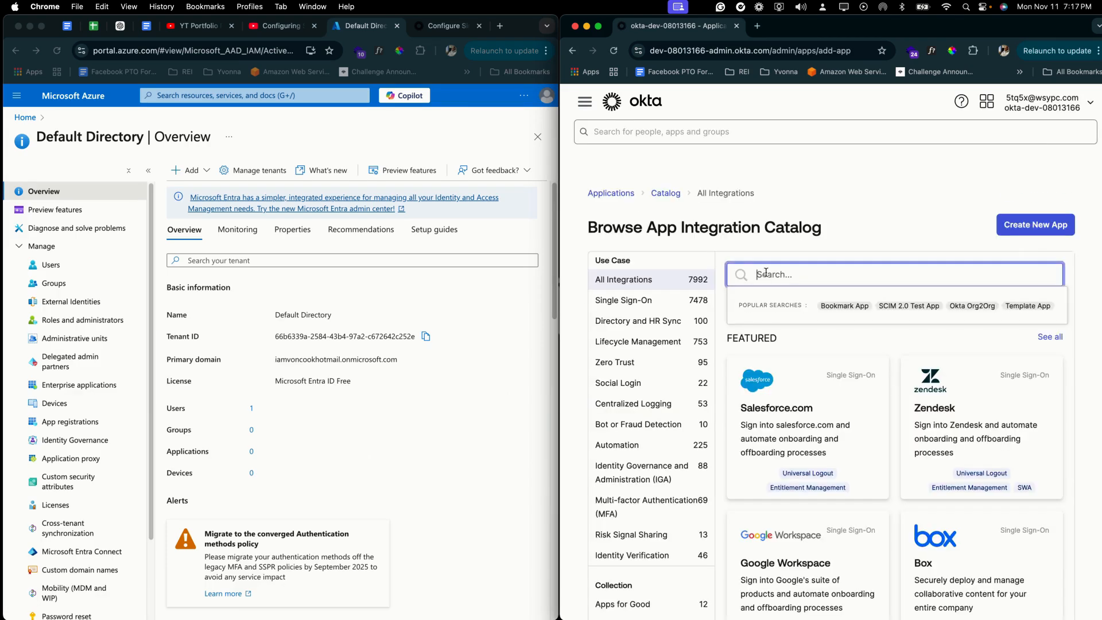
{"action": "type", "text": "Office 365"}
Step: Add the Microsoft Office 365 integration and rename its application label to 'O365 Test'
{"action": "left_click", "coordinate": [764, 336]}
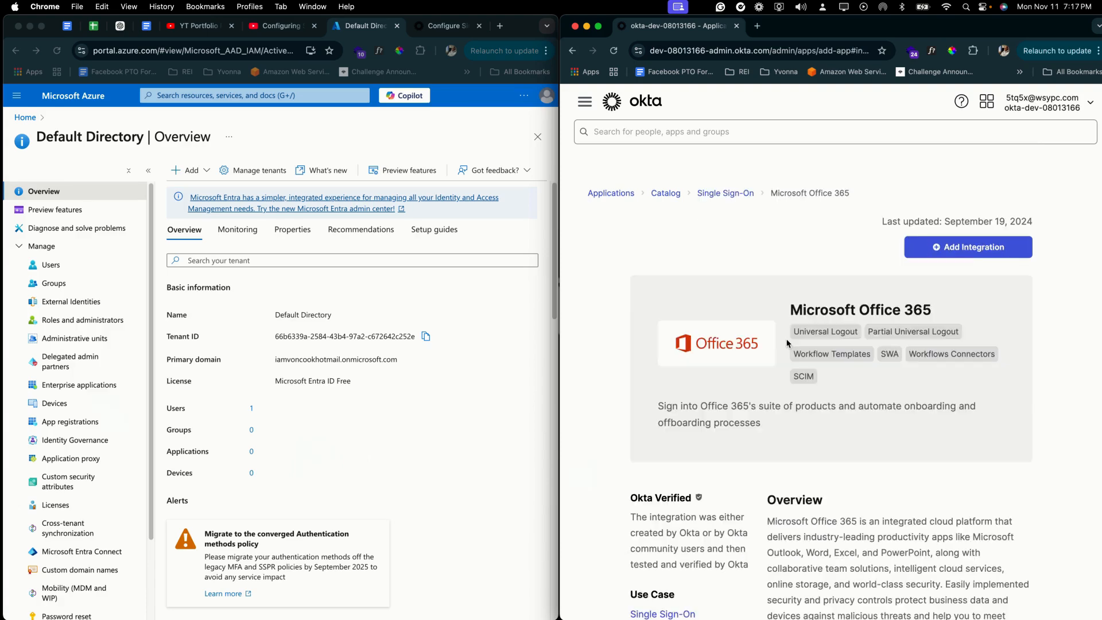
{"action": "left_click", "coordinate": [975, 250]}
{"action": "left_click", "coordinate": [862, 322]}
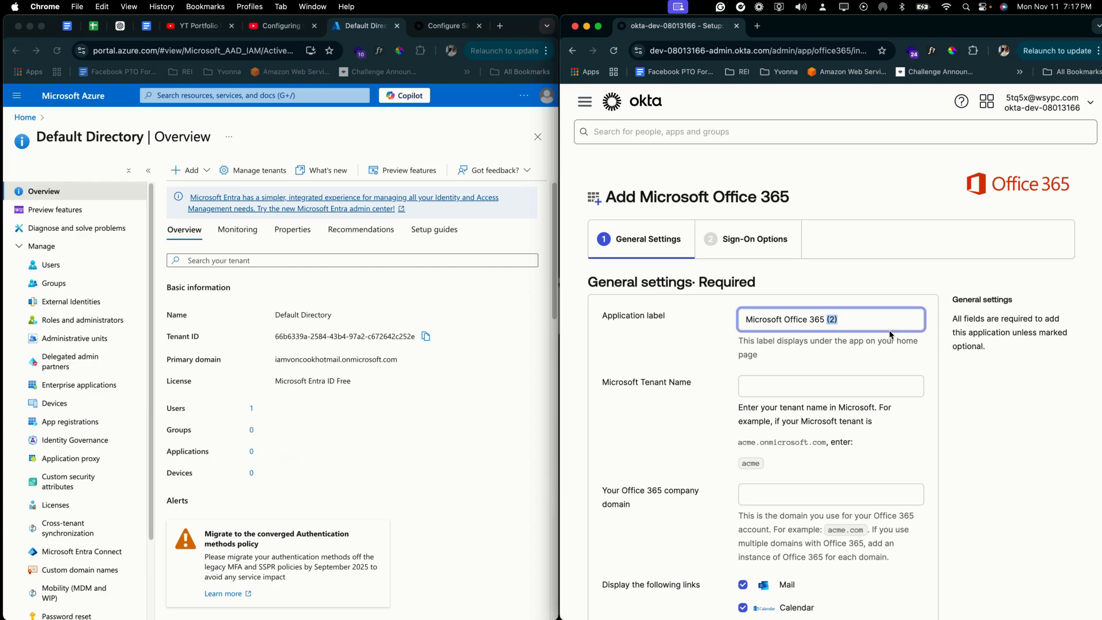
{"action": "triple_click", "coordinate": [869, 317]}
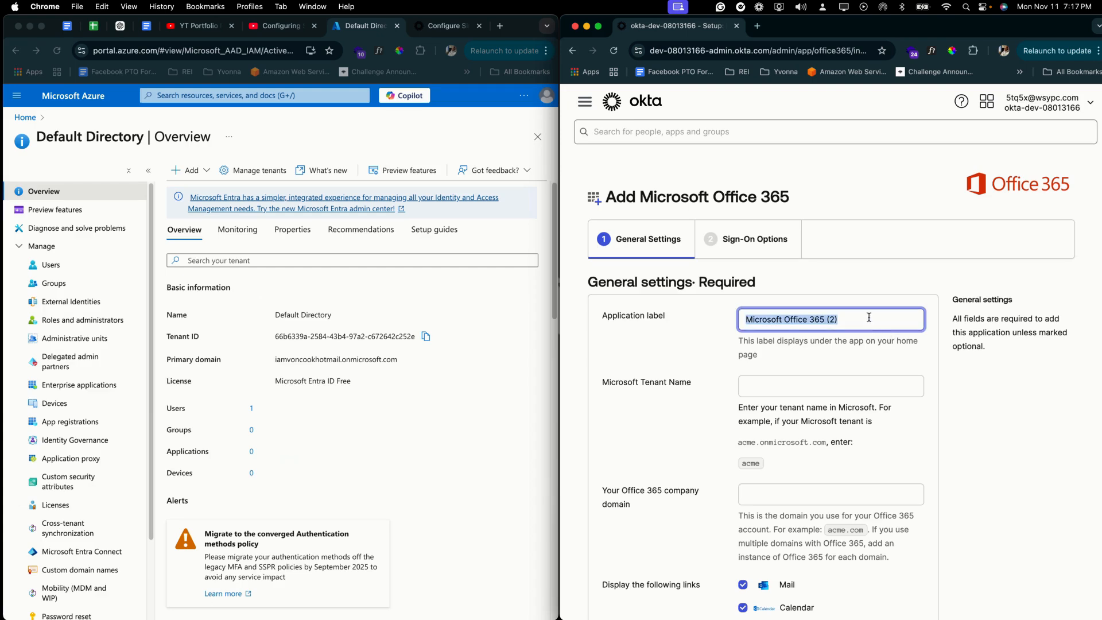
{"action": "type", "text": "O365"}
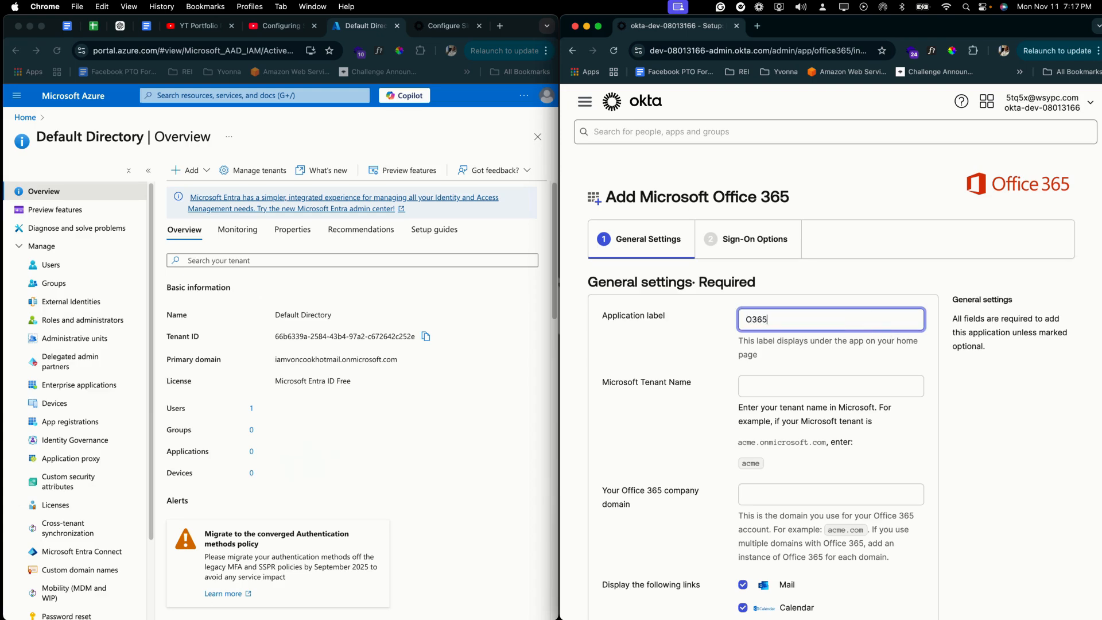
{"action": "type", "text": " Test"}
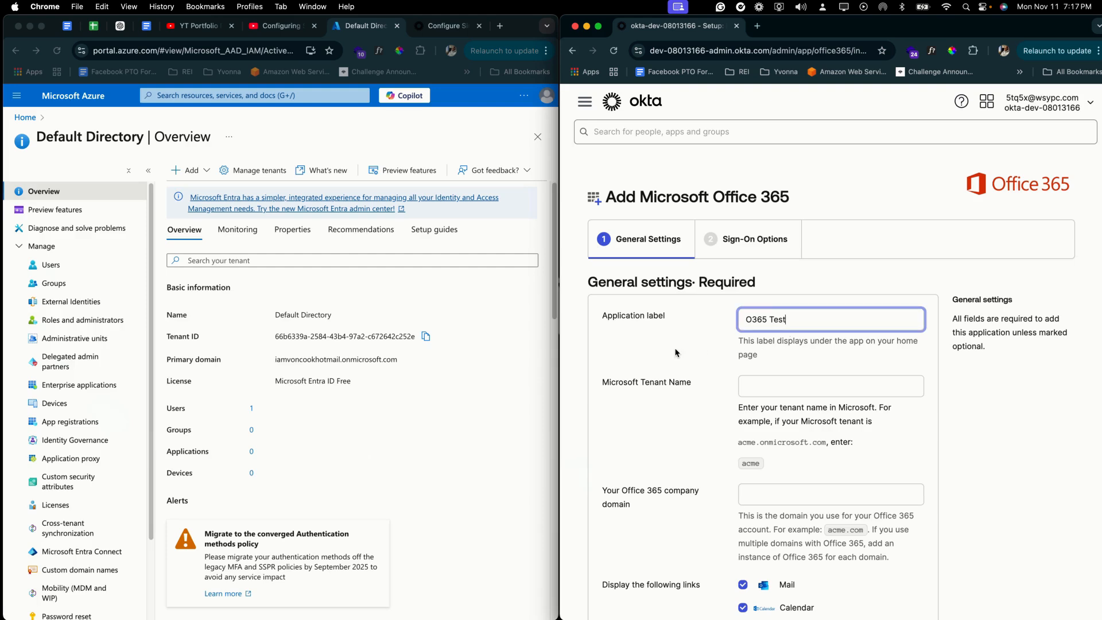
{"action": "left_click", "coordinate": [676, 353]}
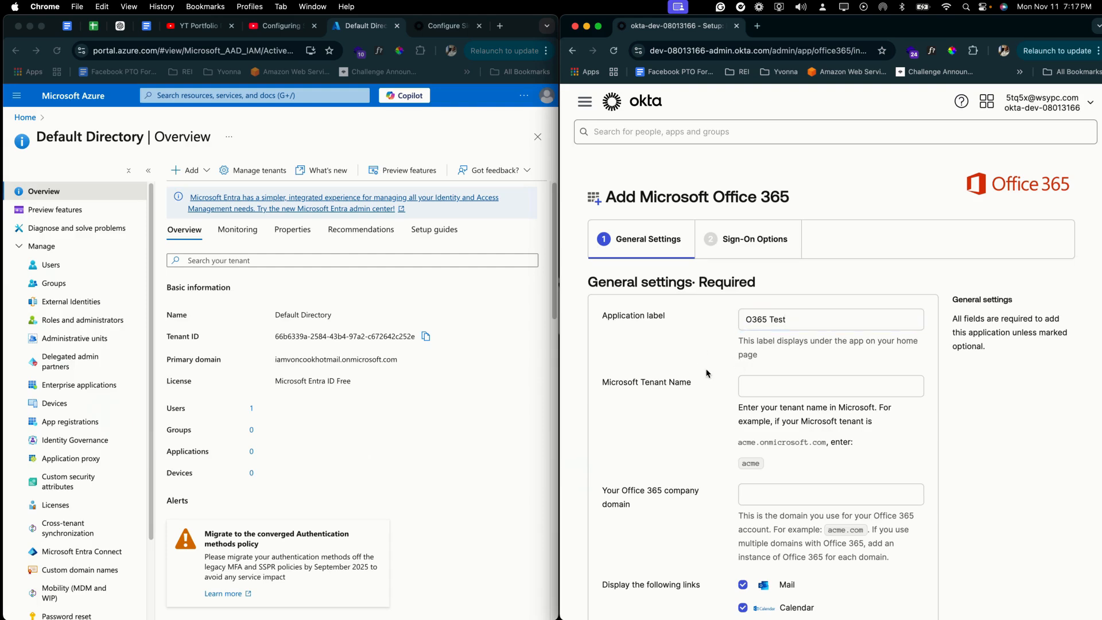
Step: Paste the Azure tenant ID into the Microsoft Tenant Name field
{"action": "left_click", "coordinate": [538, 396]}
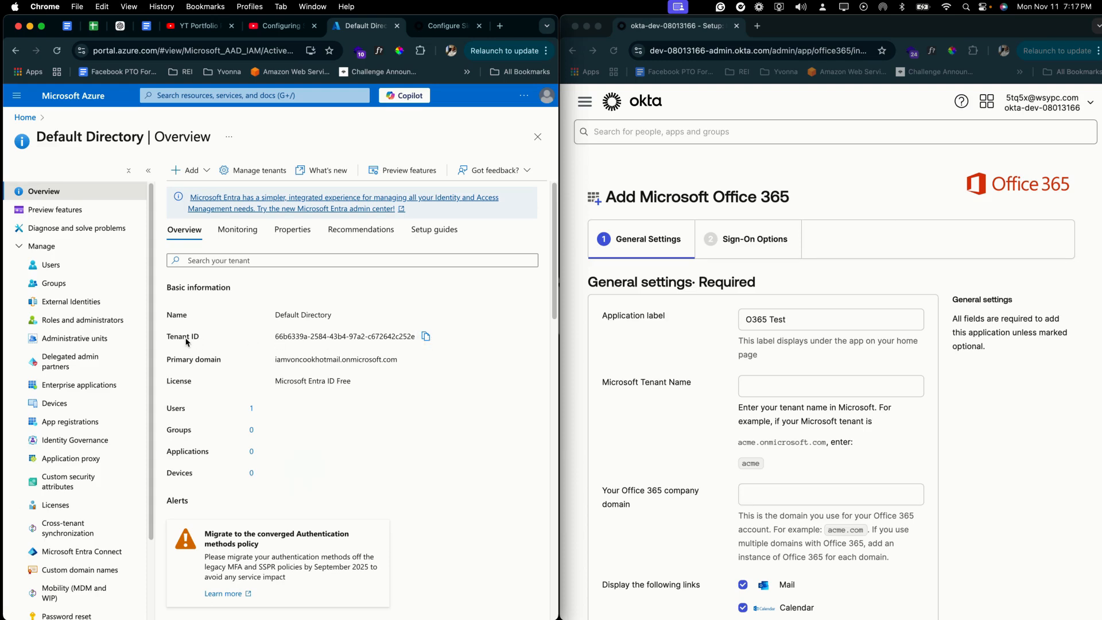
{"action": "left_click", "coordinate": [426, 337]}
{"action": "left_click", "coordinate": [841, 383]}
{"action": "key", "text": "super+v"}
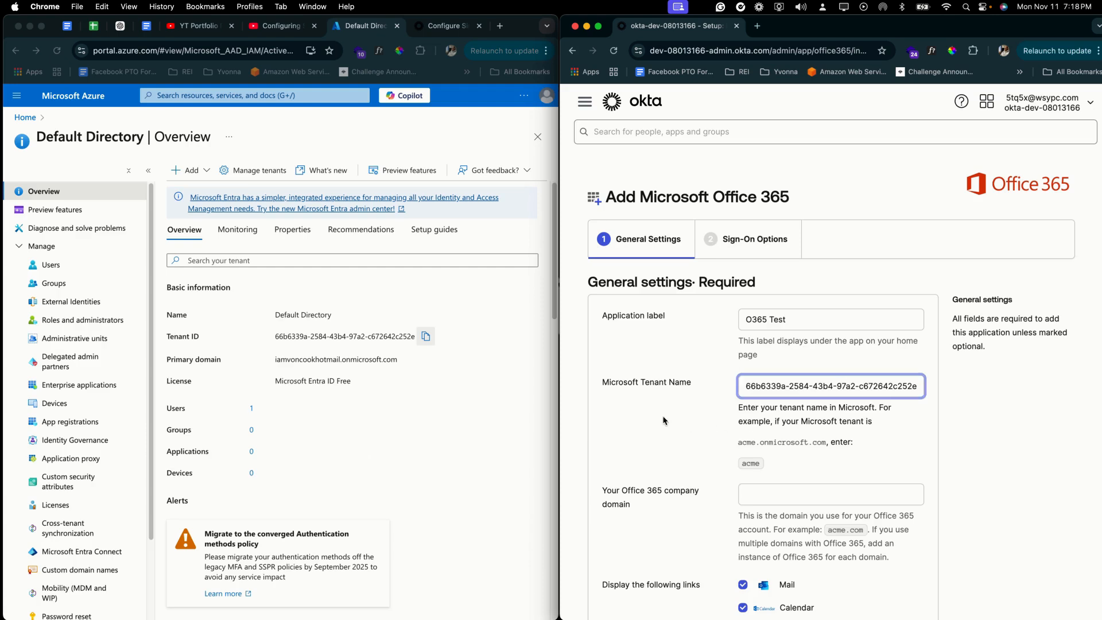
Step: Fill the Office 365 company domain with Azure's primary domain and review the remaining settings
{"action": "left_click", "coordinate": [493, 414]}
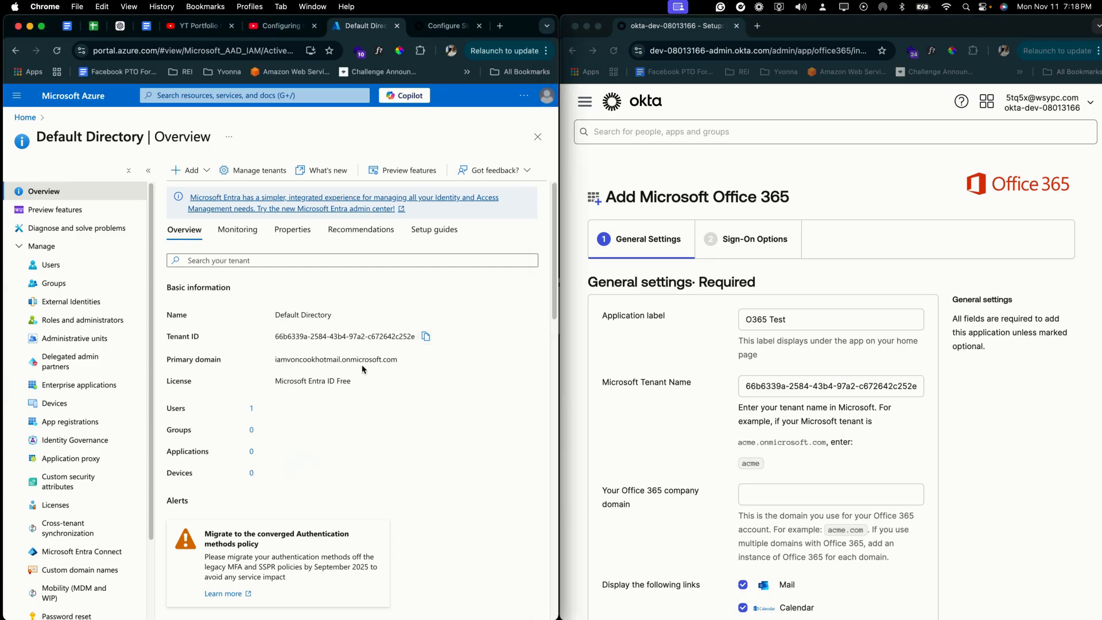
{"action": "triple_click", "coordinate": [363, 359]}
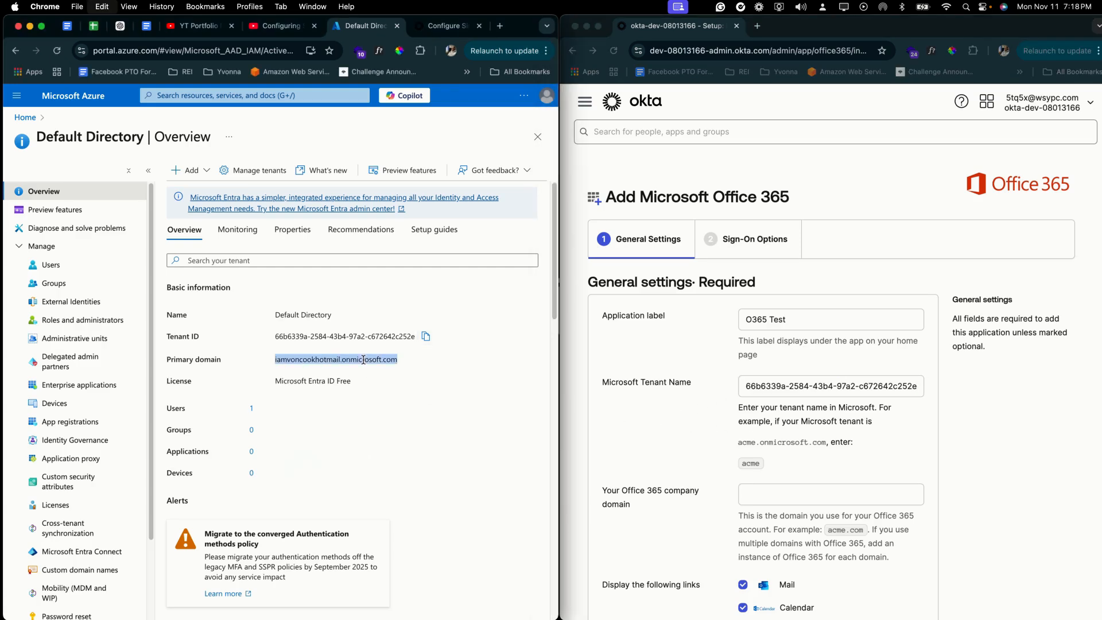
{"action": "left_click", "coordinate": [769, 505]}
{"action": "left_click", "coordinate": [769, 497]}
{"action": "key", "text": "super+v"}
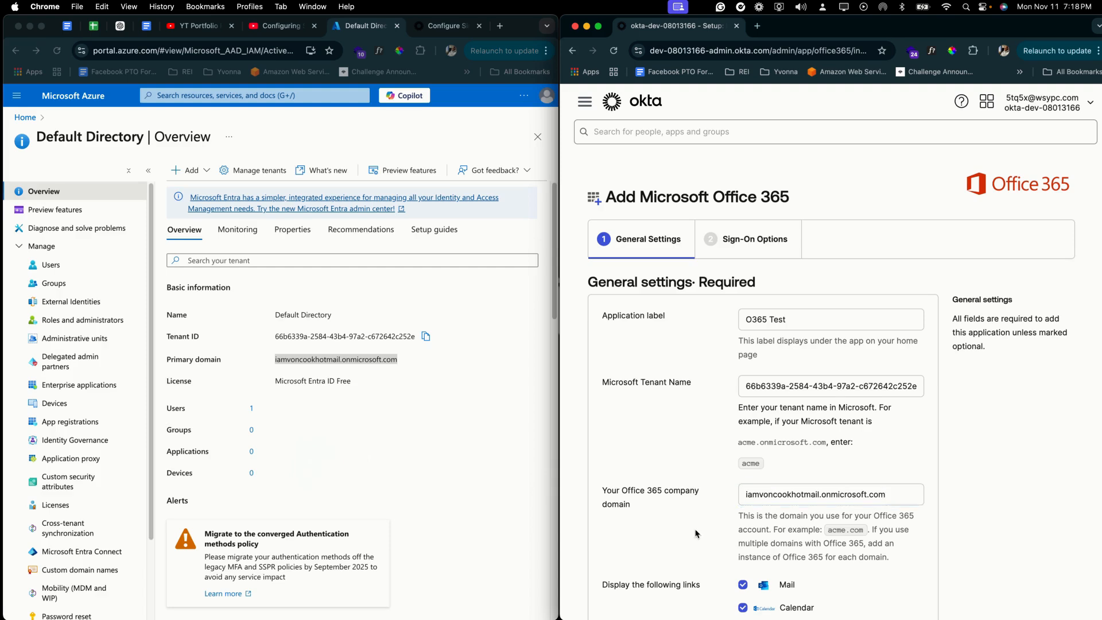
{"action": "scroll", "coordinate": [670, 523], "scroll_direction": "down", "scroll_amount": 1}
{"action": "scroll", "coordinate": [670, 524], "scroll_direction": "down", "scroll_amount": 1}
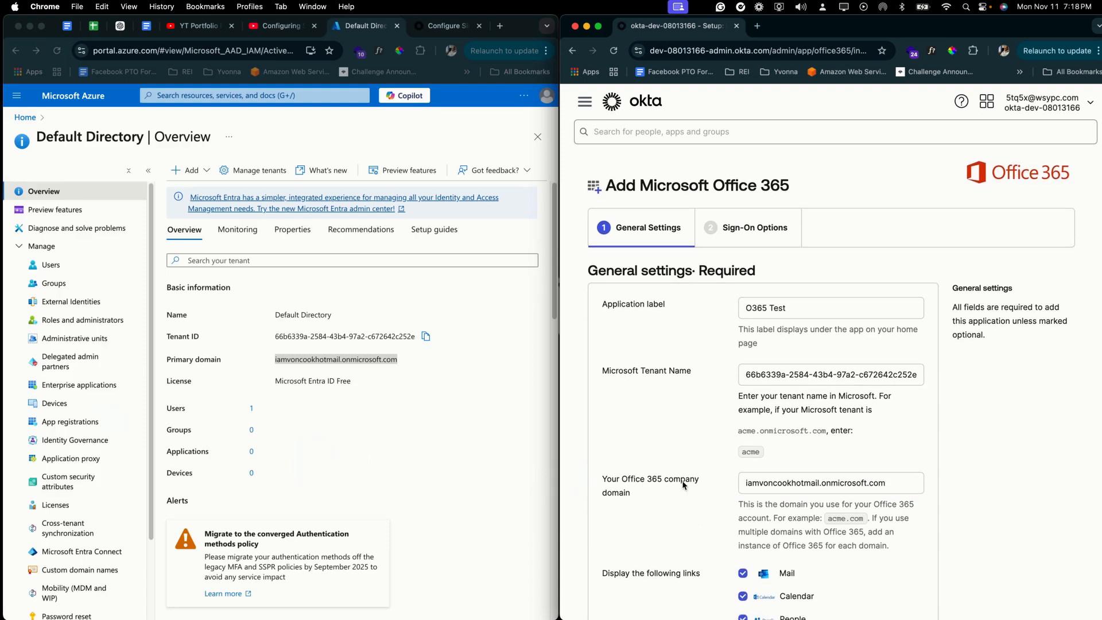
{"action": "scroll", "coordinate": [706, 520], "scroll_direction": "down", "scroll_amount": 2}
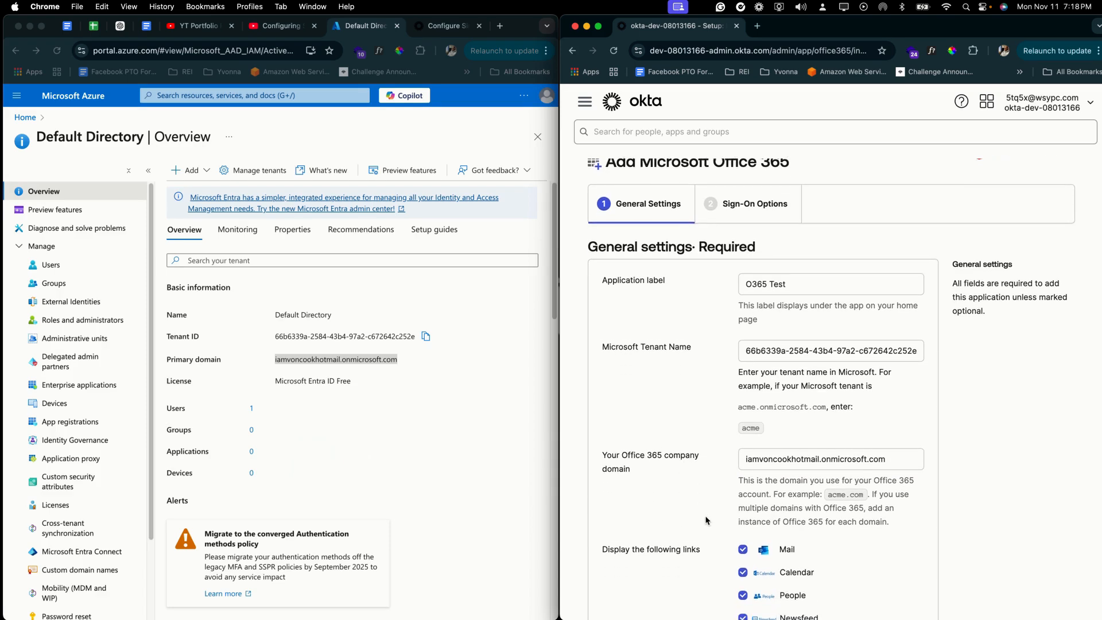
{"action": "scroll", "coordinate": [706, 519], "scroll_direction": "down", "scroll_amount": 5}
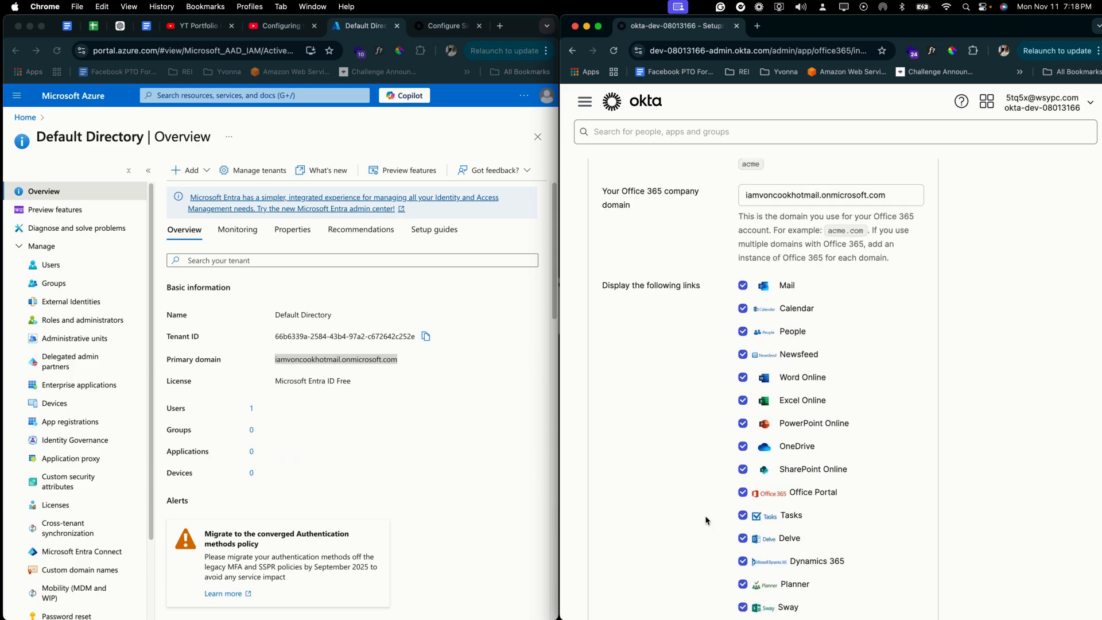
{"action": "scroll", "coordinate": [890, 445], "scroll_direction": "down", "scroll_amount": 2}
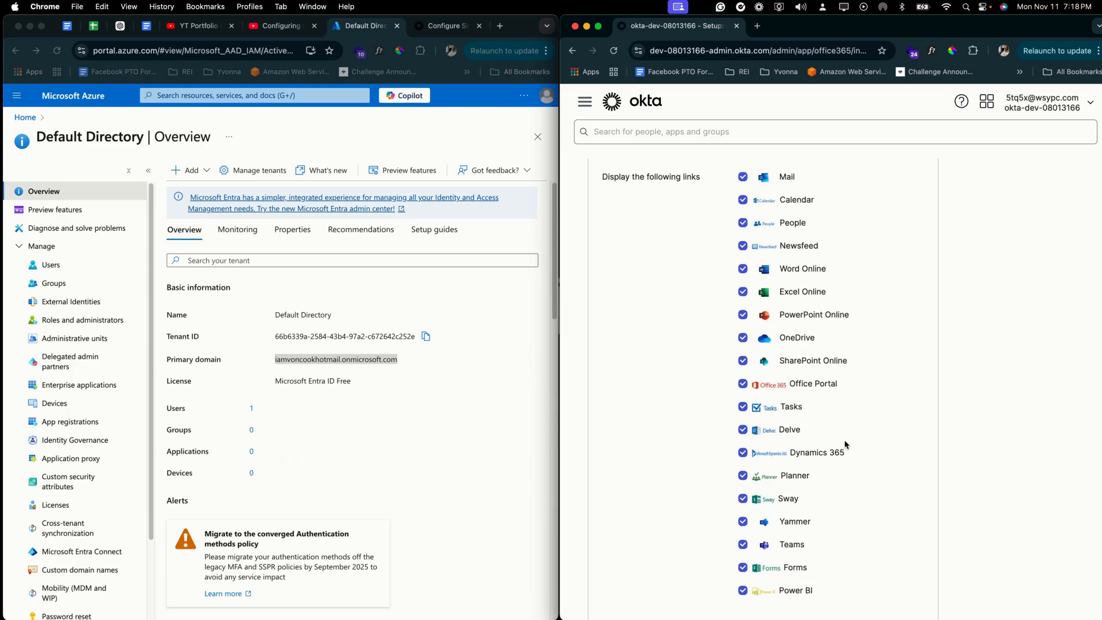
{"action": "scroll", "coordinate": [821, 385], "scroll_direction": "down", "scroll_amount": 4}
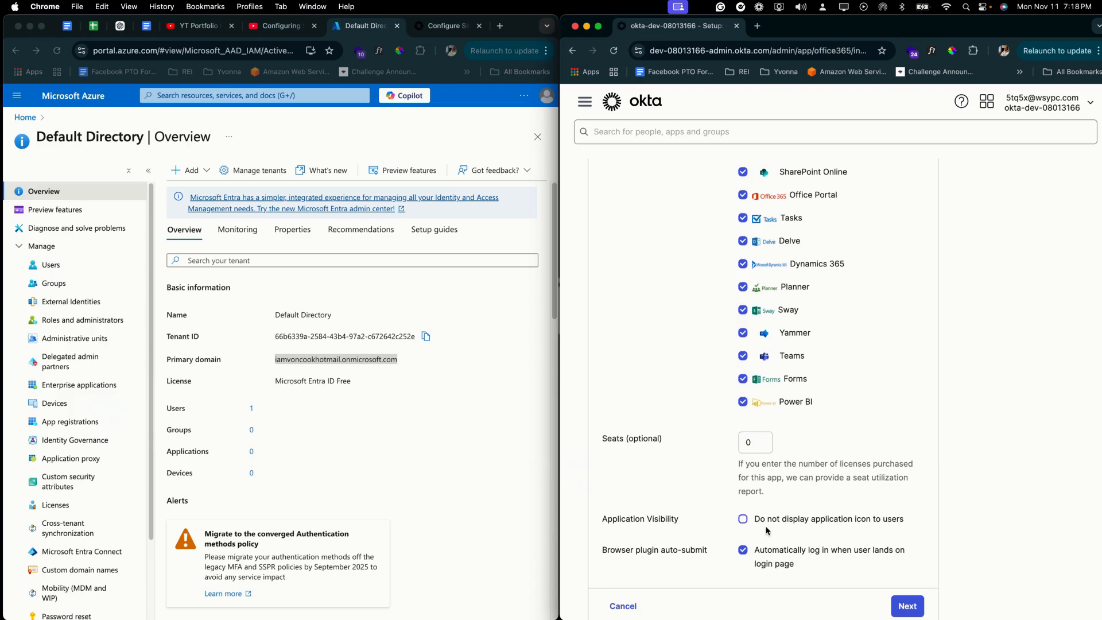
Step: Keep Secure Web Authentication with user-set username and password and finish creating O365 Test
{"action": "left_click", "coordinate": [903, 606]}
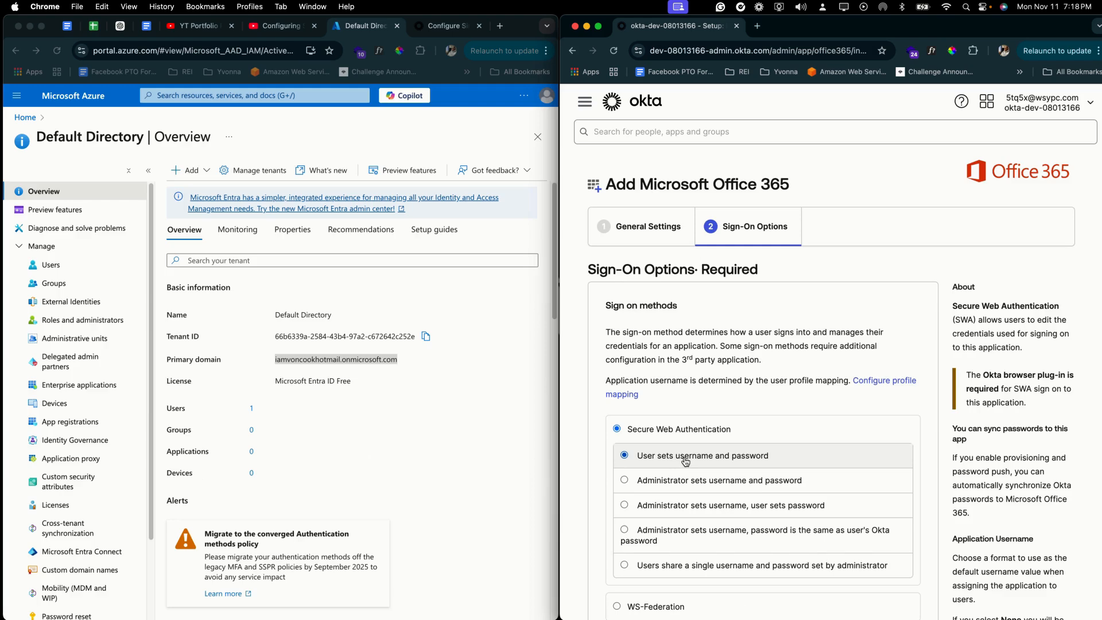
{"action": "scroll", "coordinate": [679, 462], "scroll_direction": "down", "scroll_amount": 2}
{"action": "scroll", "coordinate": [708, 531], "scroll_direction": "down", "scroll_amount": 4}
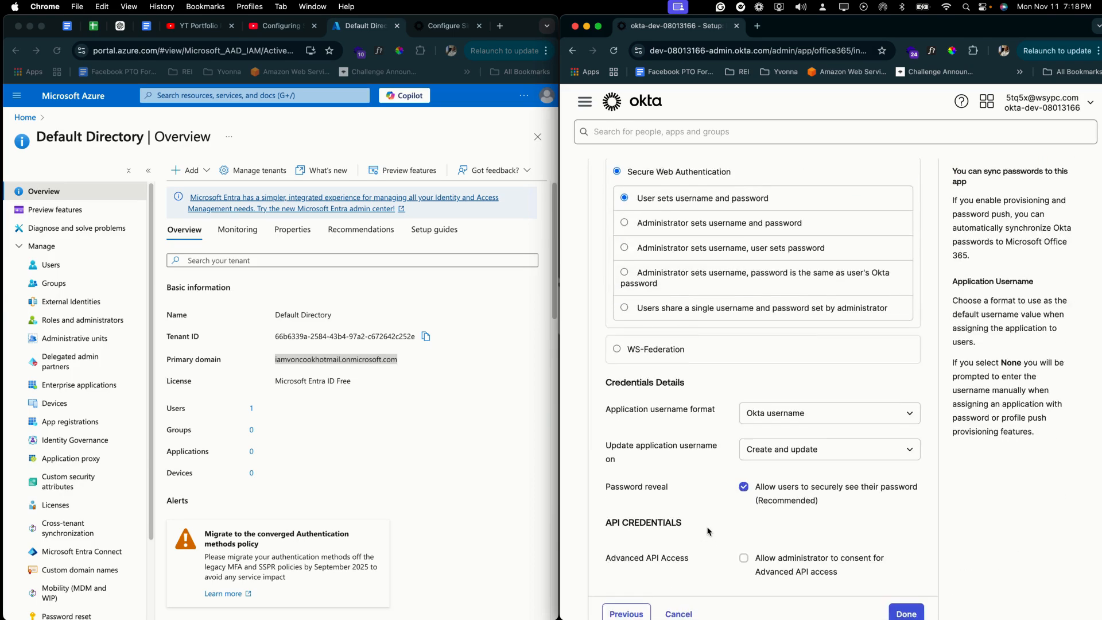
{"action": "left_click", "coordinate": [904, 498]}
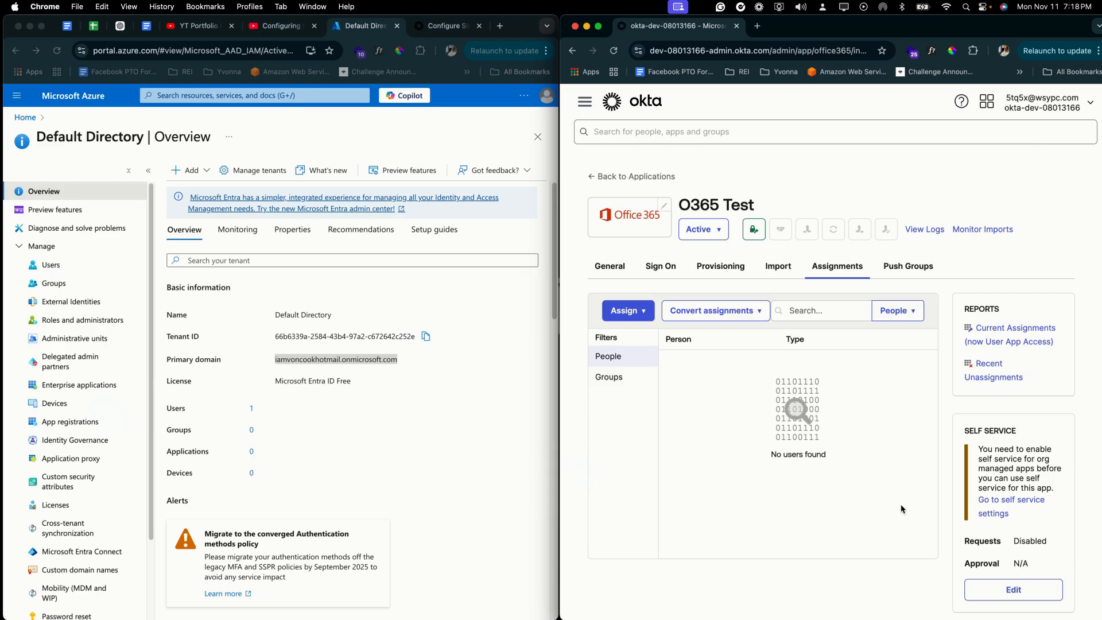
Step: Start a new person under Directory > People with the user's first name, last name and e-mail username
{"action": "left_click", "coordinate": [585, 101]}
{"action": "left_click", "coordinate": [595, 129]}
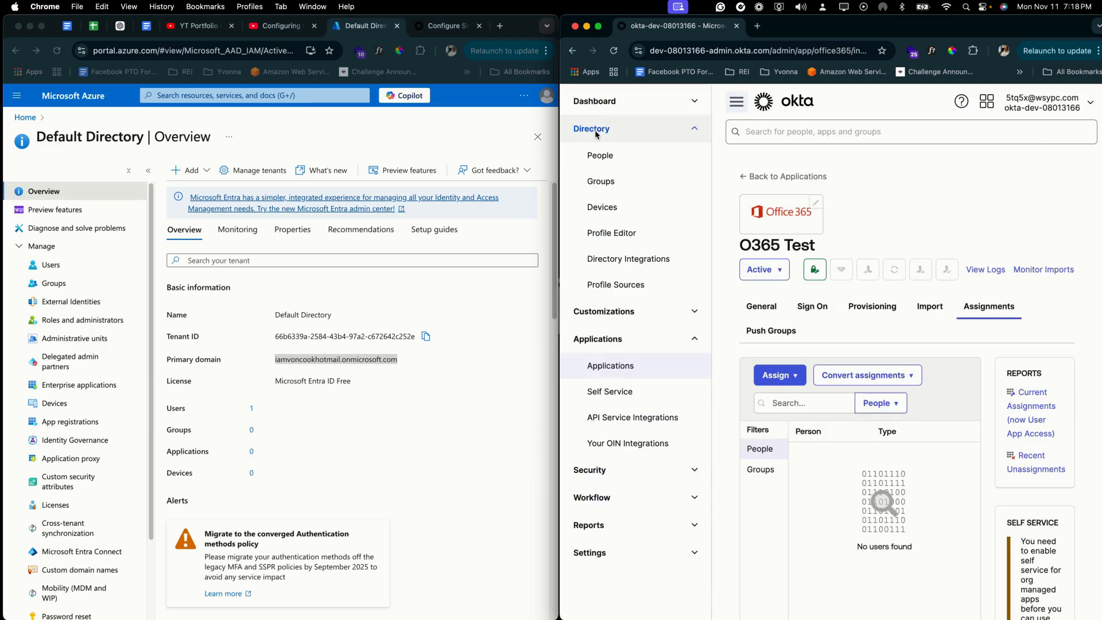
{"action": "left_click", "coordinate": [600, 155]}
{"action": "left_click", "coordinate": [615, 233]}
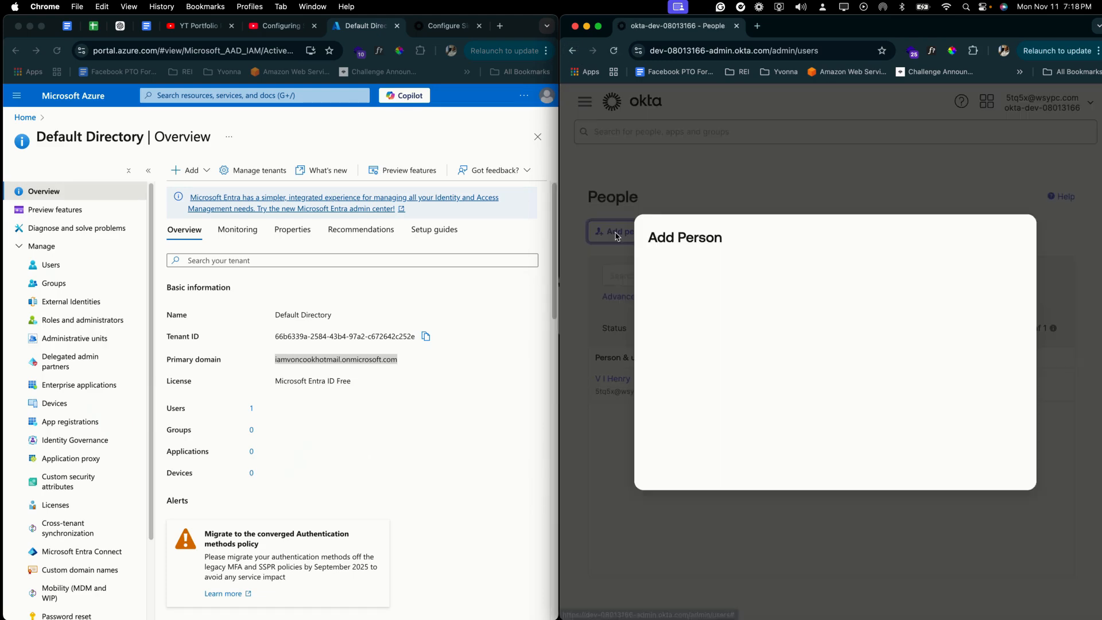
{"action": "left_click", "coordinate": [832, 254]}
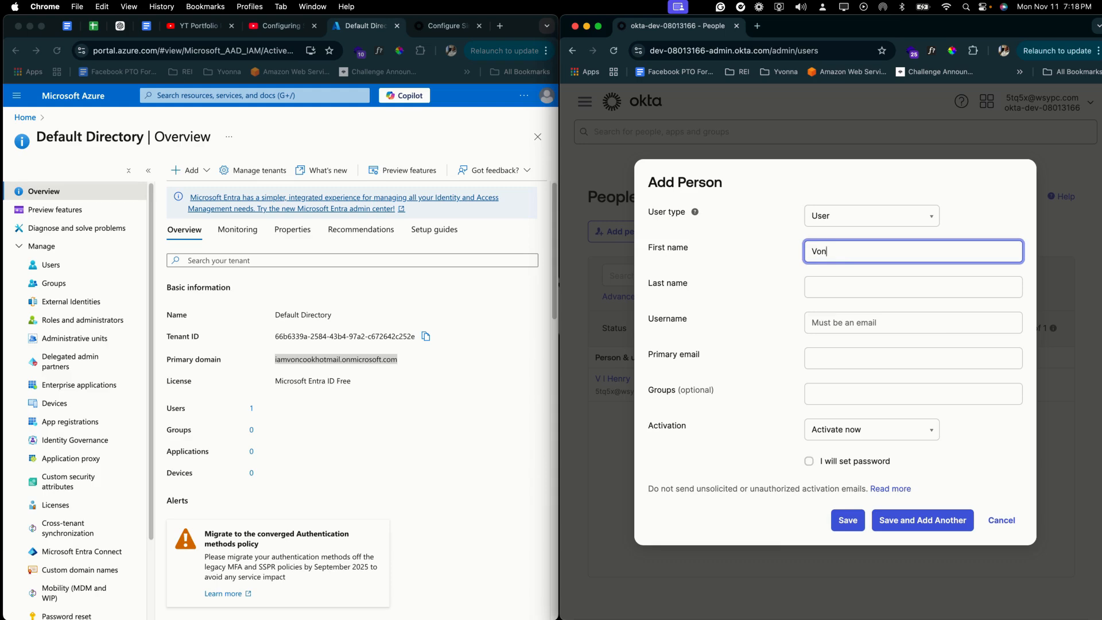
{"action": "key", "text": "Tab"}
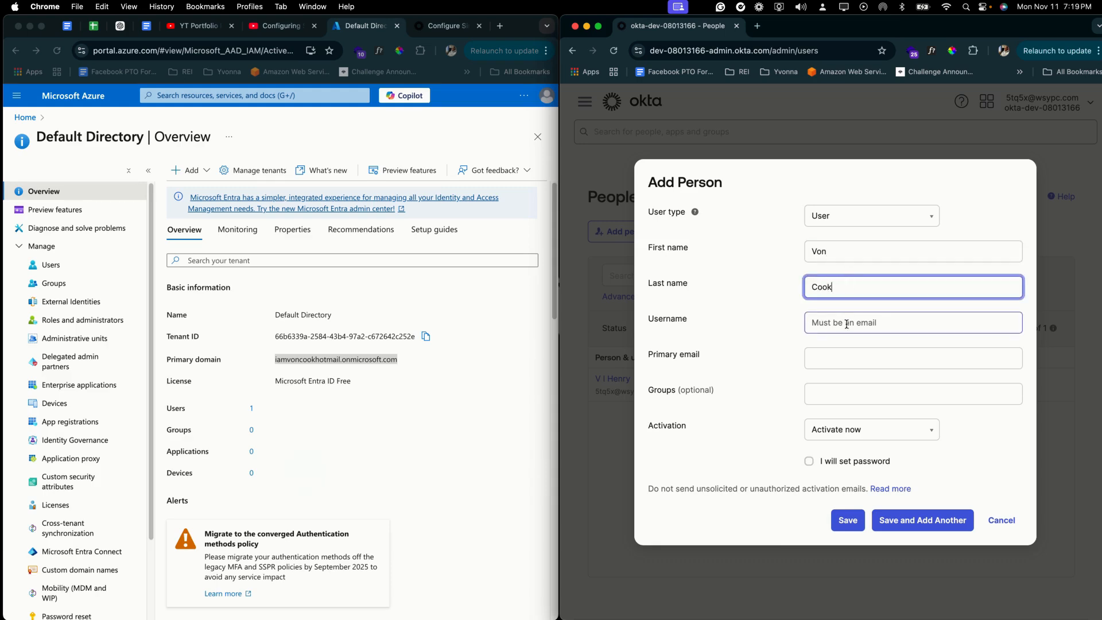
{"action": "left_click", "coordinate": [849, 319]}
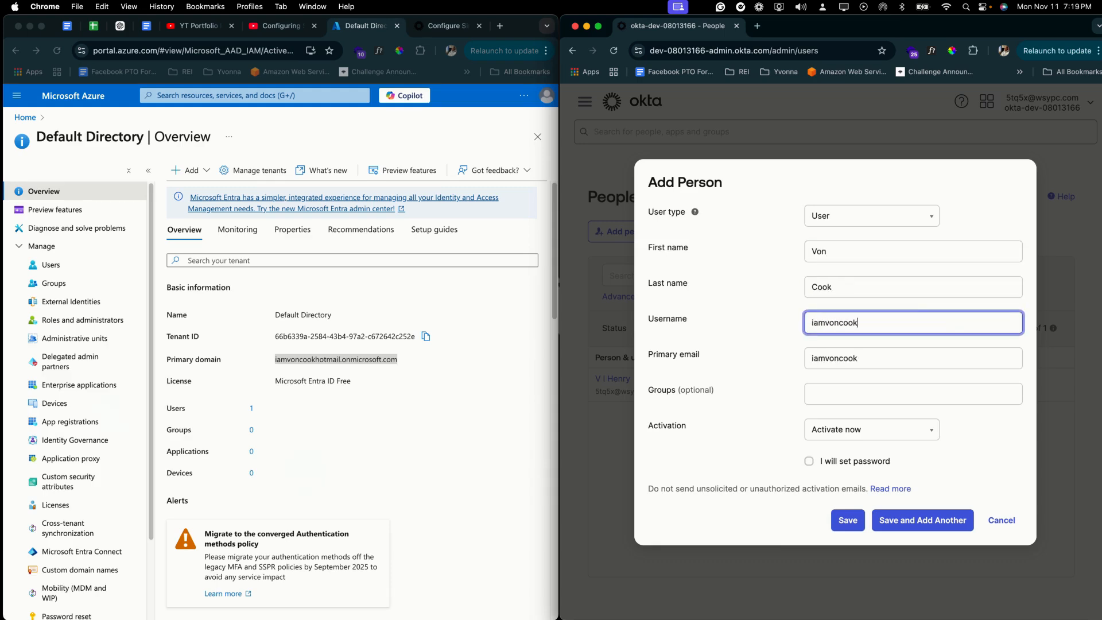
Step: Give the user an admin-set password without a first-login change requirement, and save
{"action": "left_click", "coordinate": [809, 462]}
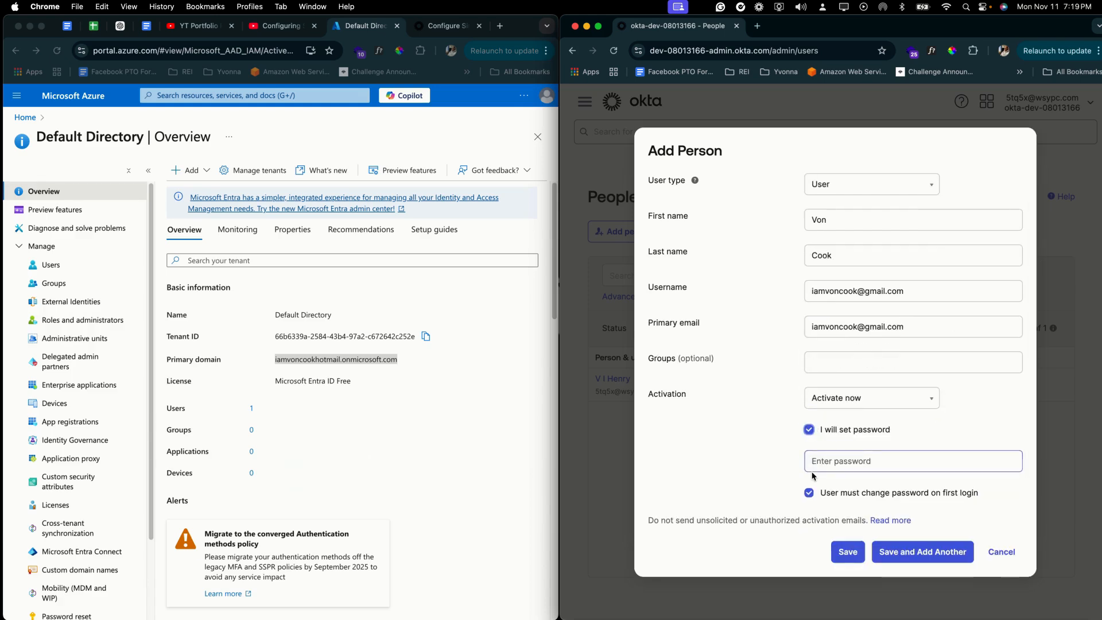
{"action": "left_click", "coordinate": [820, 458]}
{"action": "type", "text": "••"}
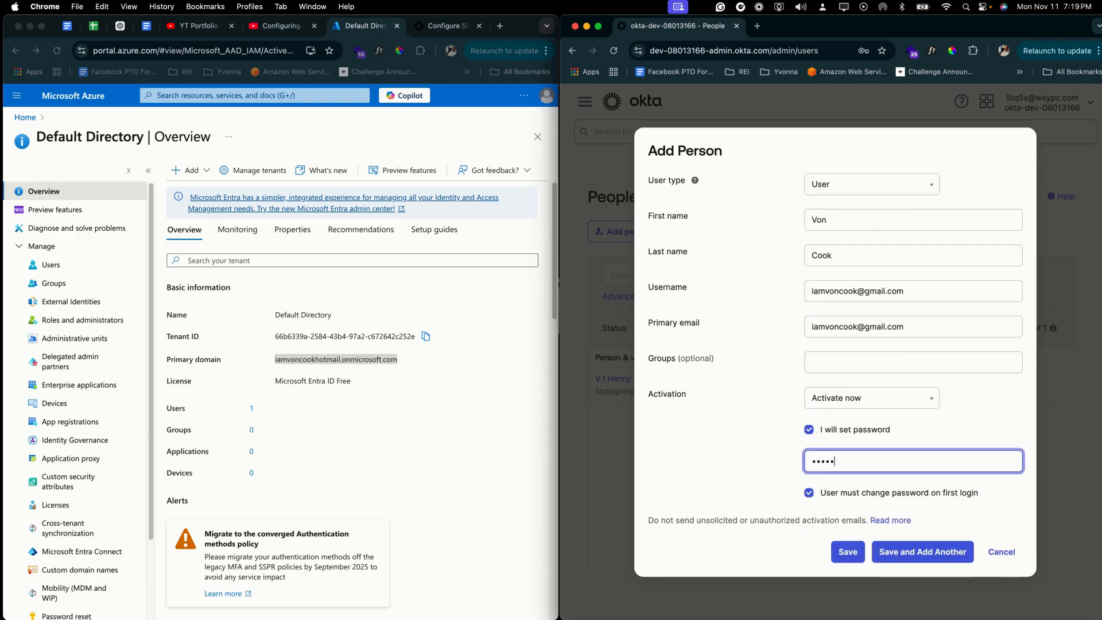
{"action": "type", "text": "•••••••"}
{"action": "left_click", "coordinate": [808, 492]}
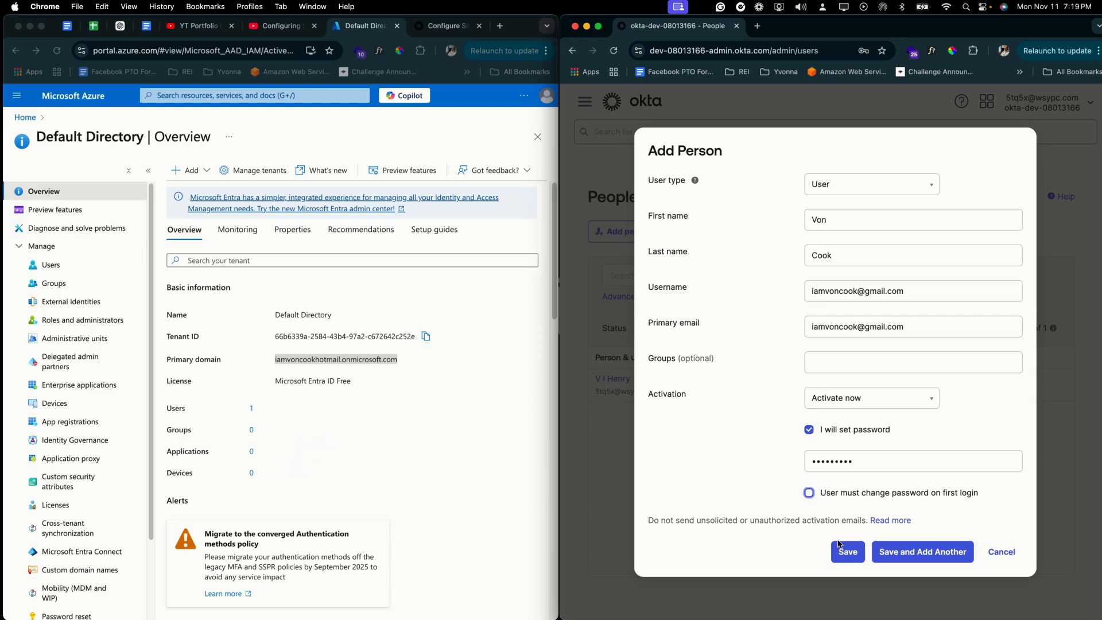
{"action": "left_click", "coordinate": [848, 552]}
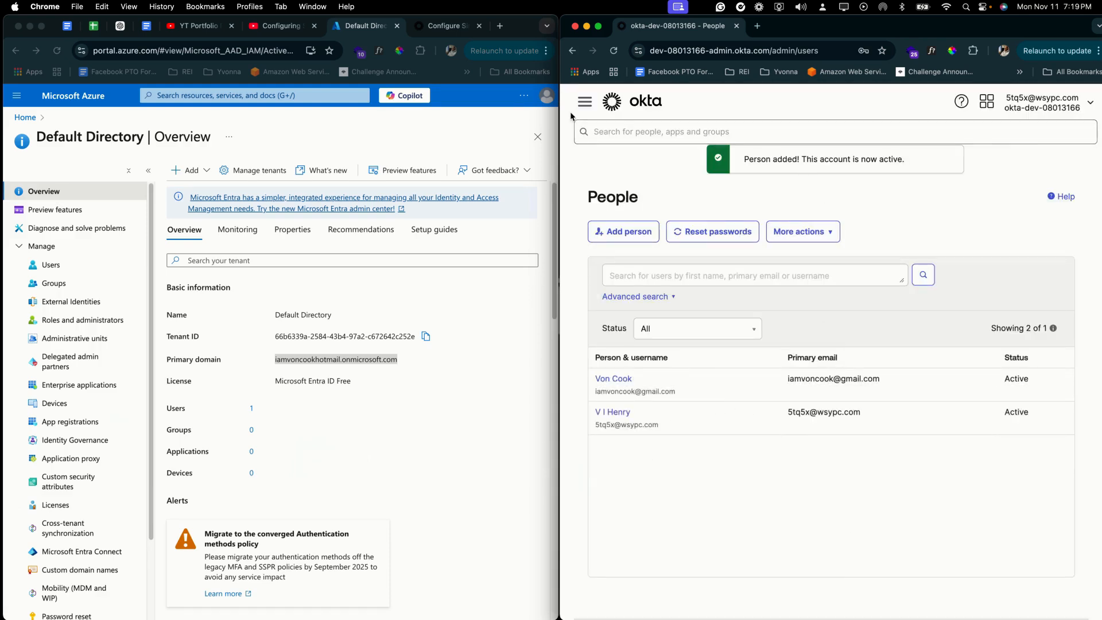
Step: Create the group 'O365 App' under Directory > Groups and open it
{"action": "left_click", "coordinate": [584, 101]}
{"action": "left_click", "coordinate": [601, 181]}
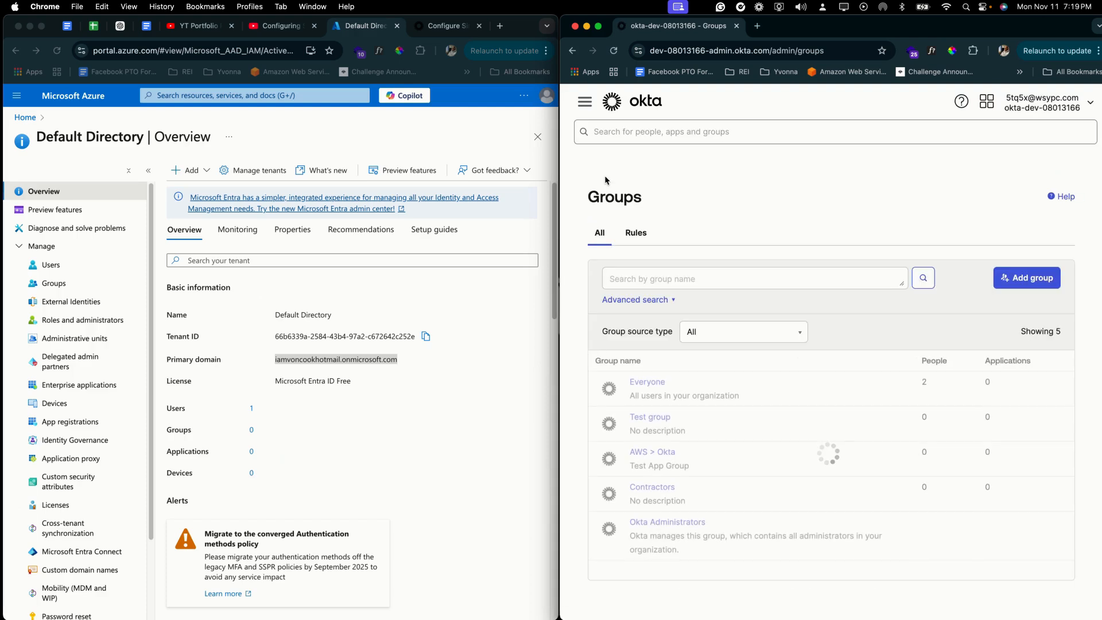
{"action": "left_click", "coordinate": [1026, 279]}
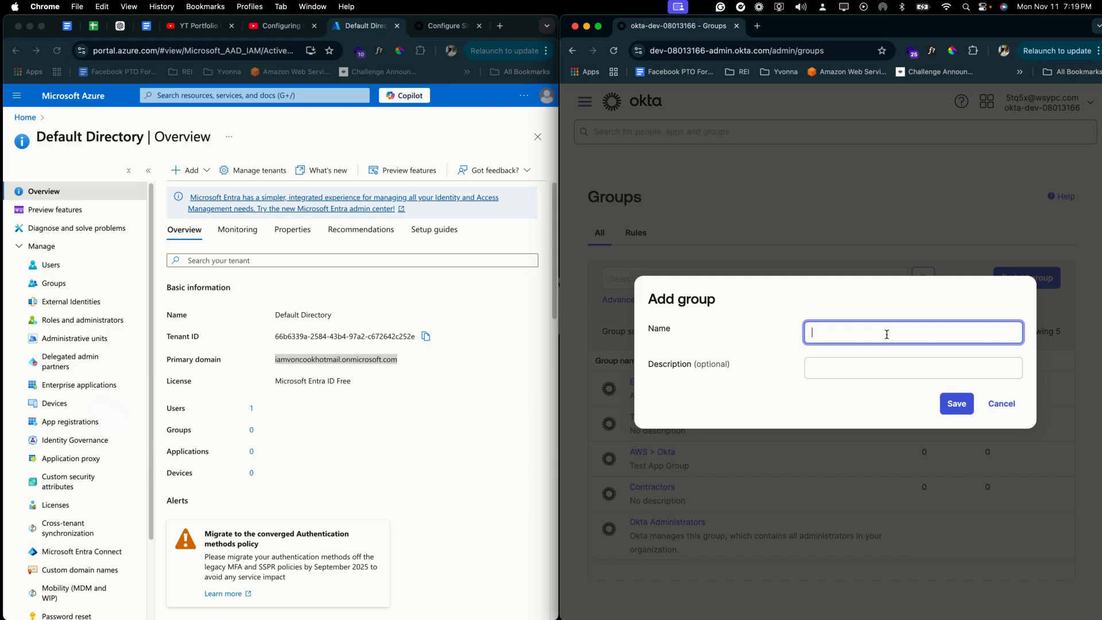
{"action": "type", "text": "O365 App"}
{"action": "key", "text": "Return"}
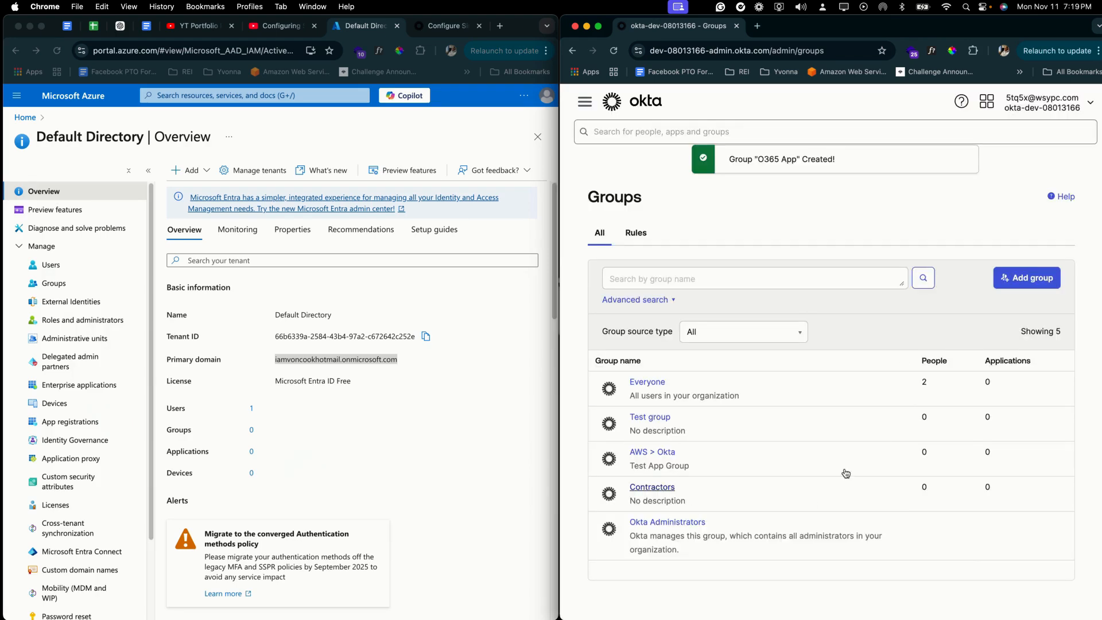
{"action": "left_click", "coordinate": [613, 51]}
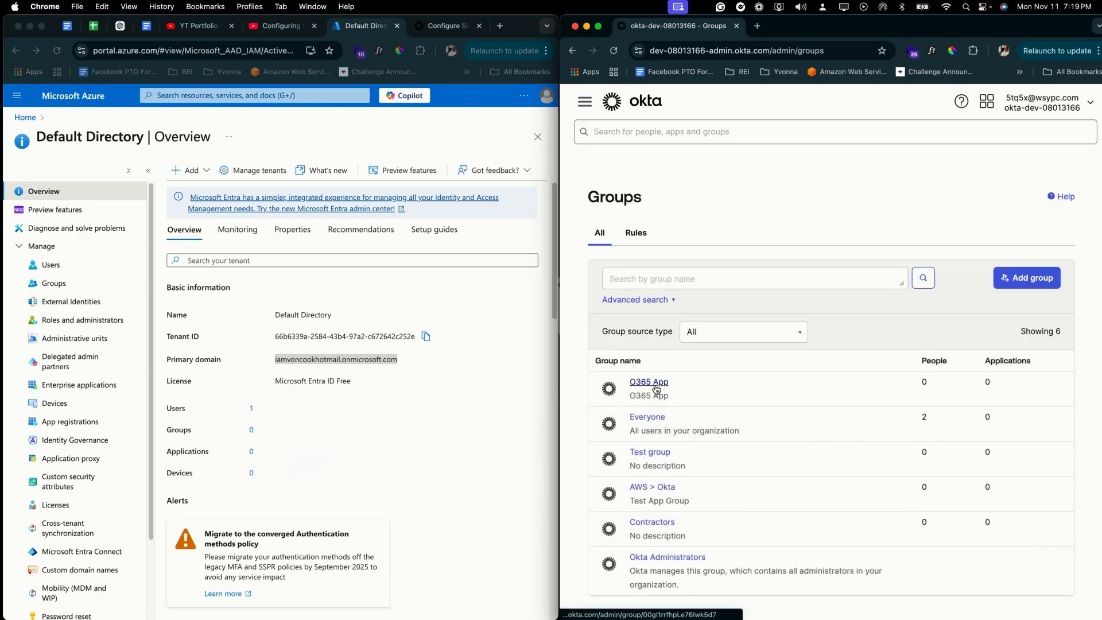
{"action": "left_click", "coordinate": [656, 389]}
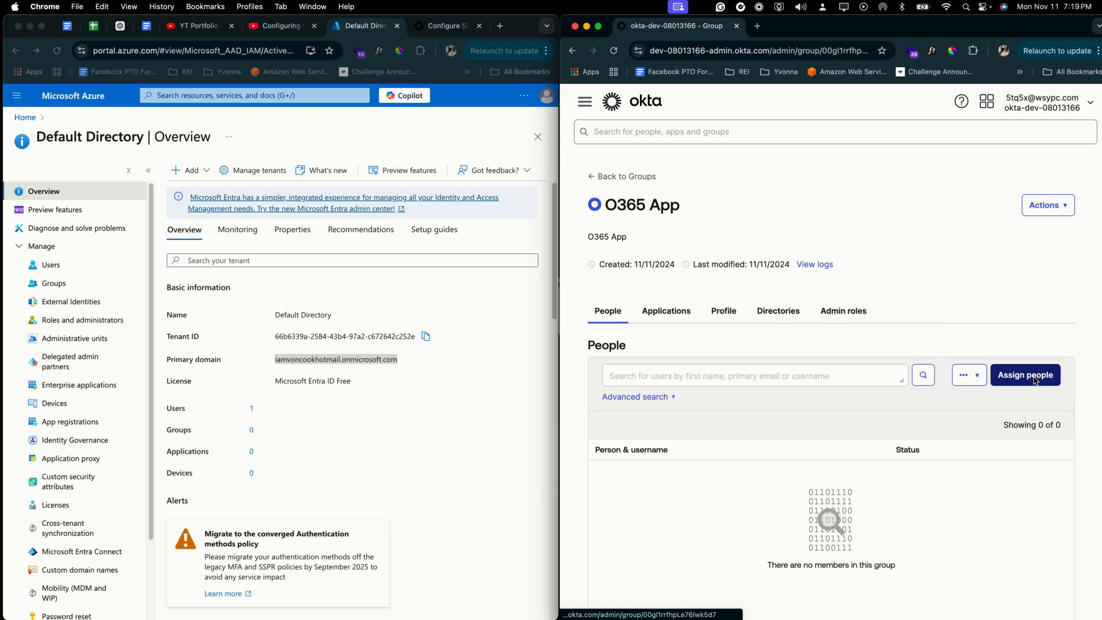
Step: Add the new user as a group member, then list applications available to assign
{"action": "left_click", "coordinate": [1036, 378]}
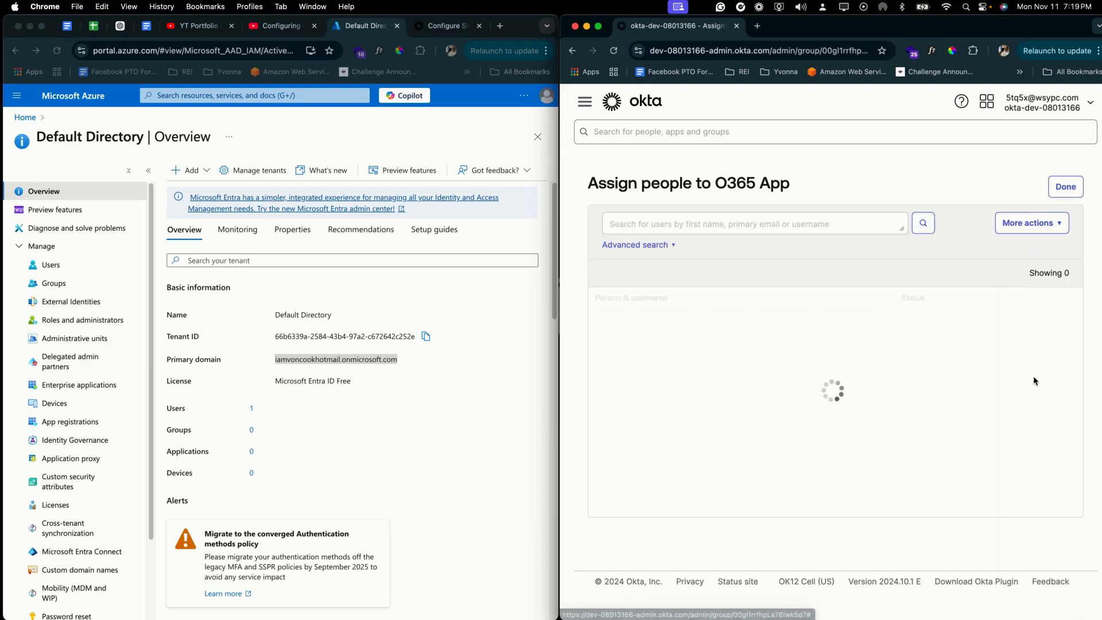
{"action": "left_click", "coordinate": [1064, 320]}
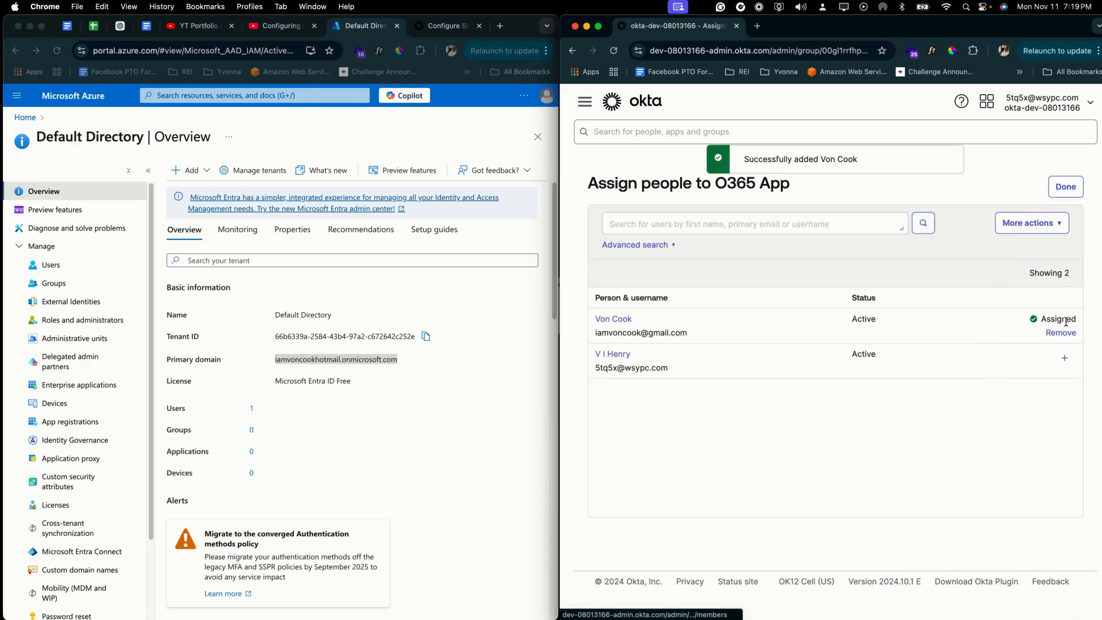
{"action": "left_click", "coordinate": [1068, 186]}
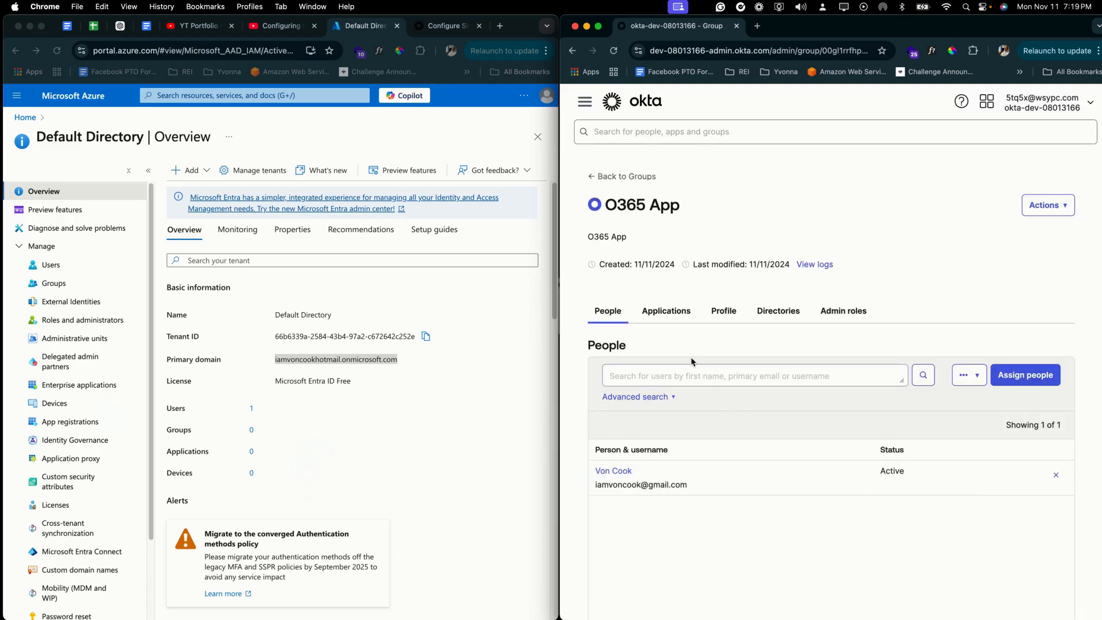
{"action": "left_click", "coordinate": [673, 320]}
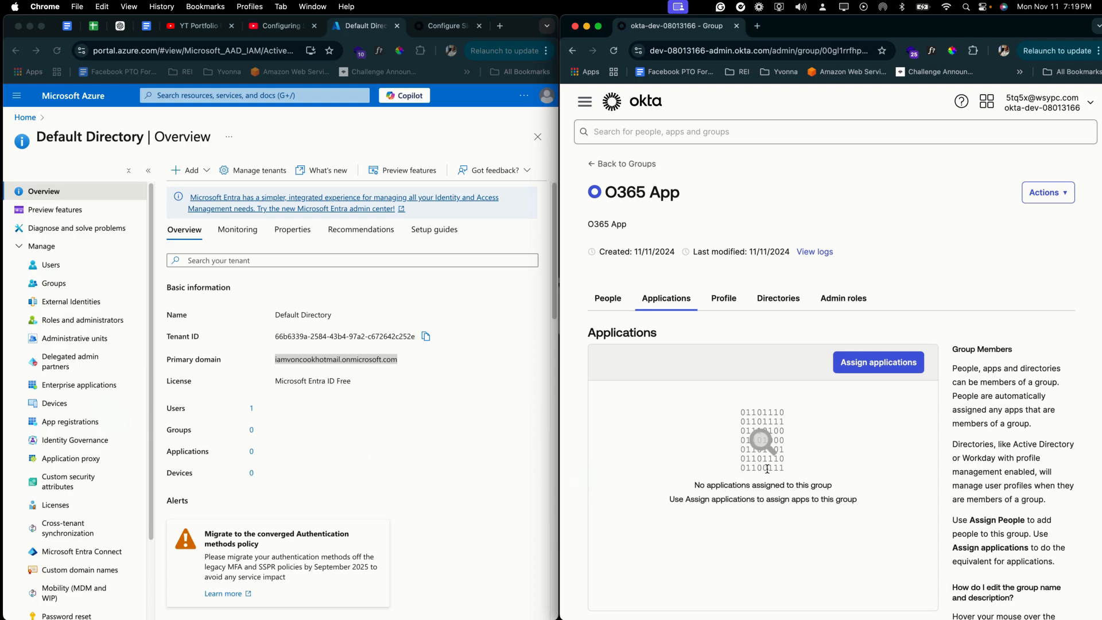
{"action": "left_click", "coordinate": [865, 368]}
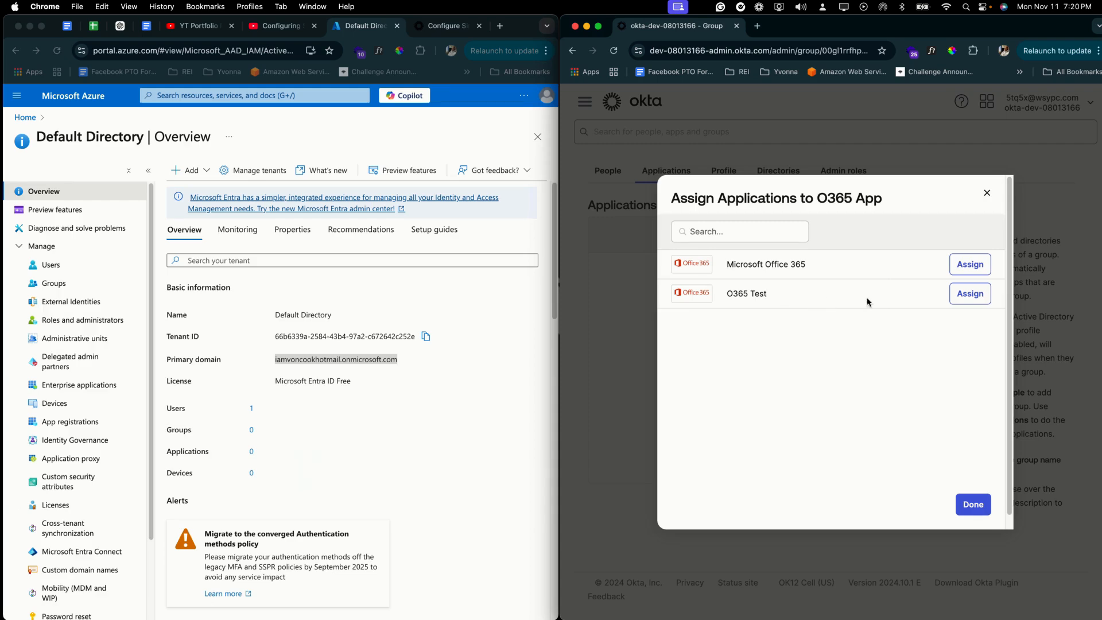
Step: Assign O365 Test to the O365 App group and verify its People and Applications tabs
{"action": "left_click", "coordinate": [970, 294]}
{"action": "left_click", "coordinate": [972, 504]}
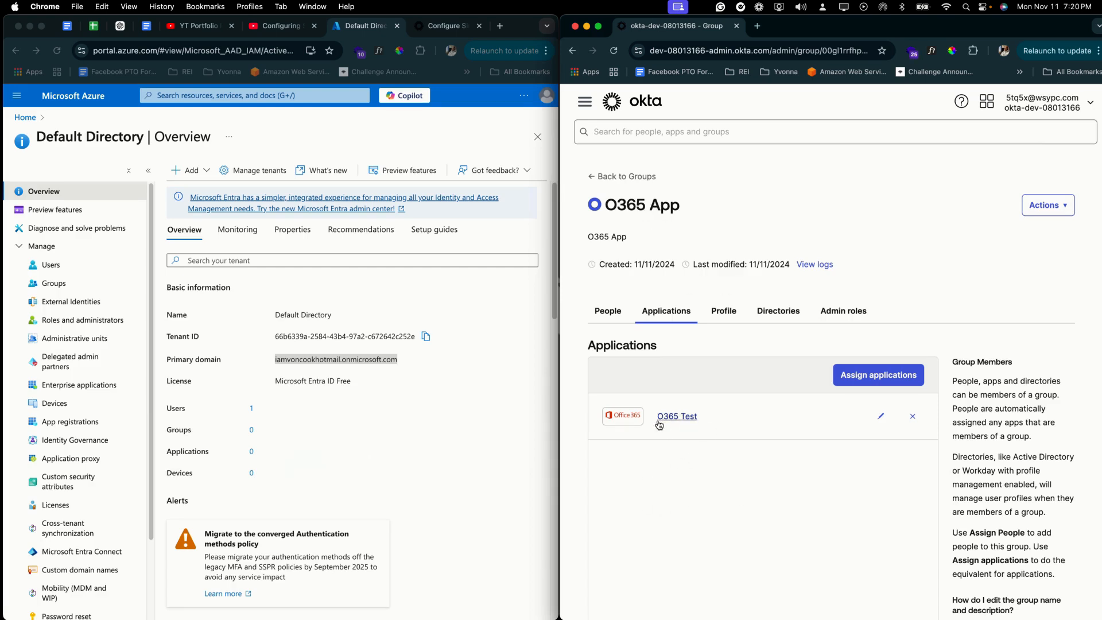
{"action": "left_click", "coordinate": [609, 313]}
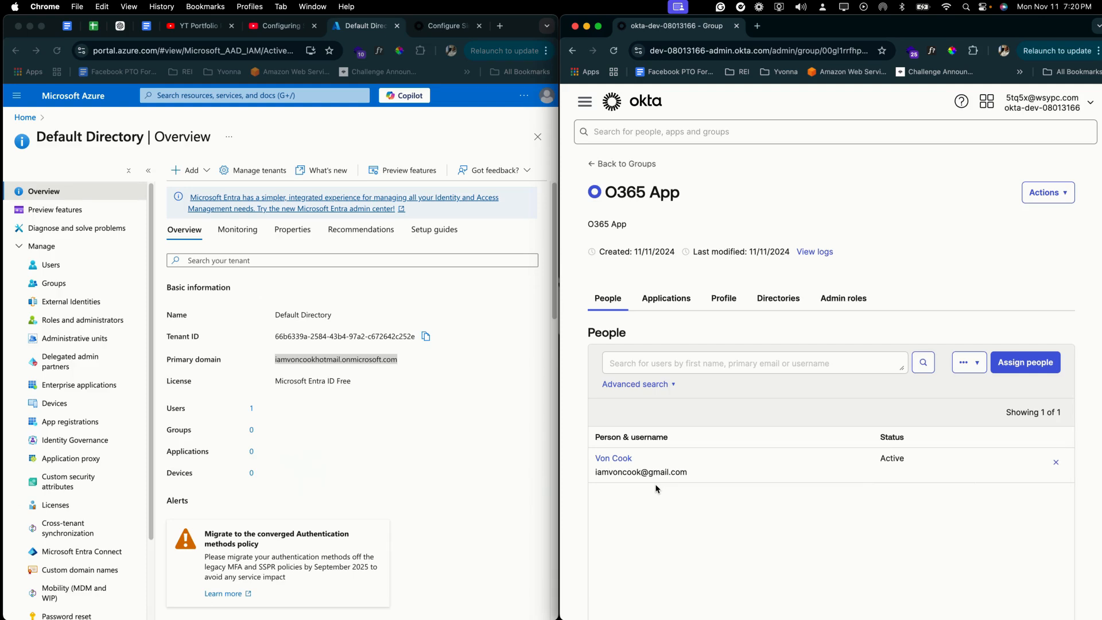
{"action": "left_click", "coordinate": [674, 309]}
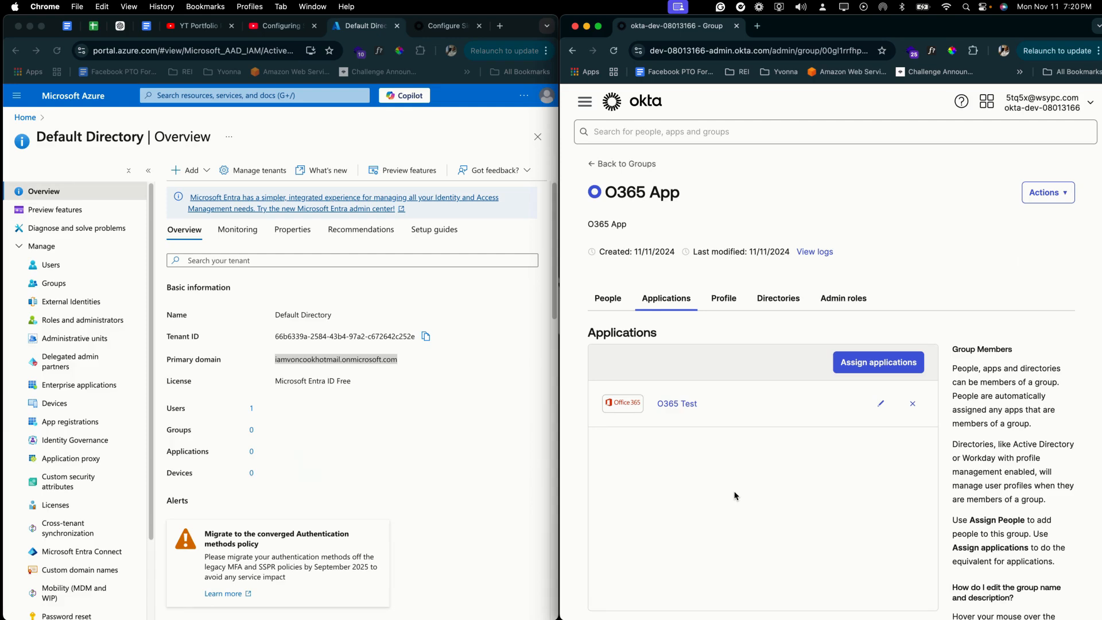
Step: Sign out of the admin console, sign in as the new user, and widen the dashboard window
{"action": "left_click", "coordinate": [1073, 108]}
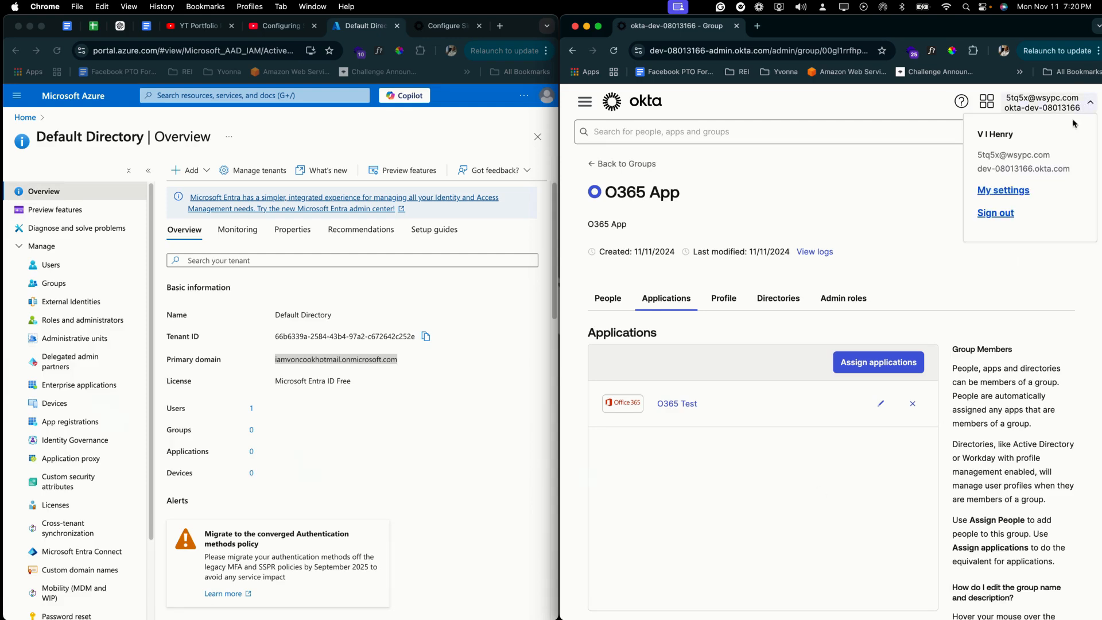
{"action": "left_click", "coordinate": [1005, 221]}
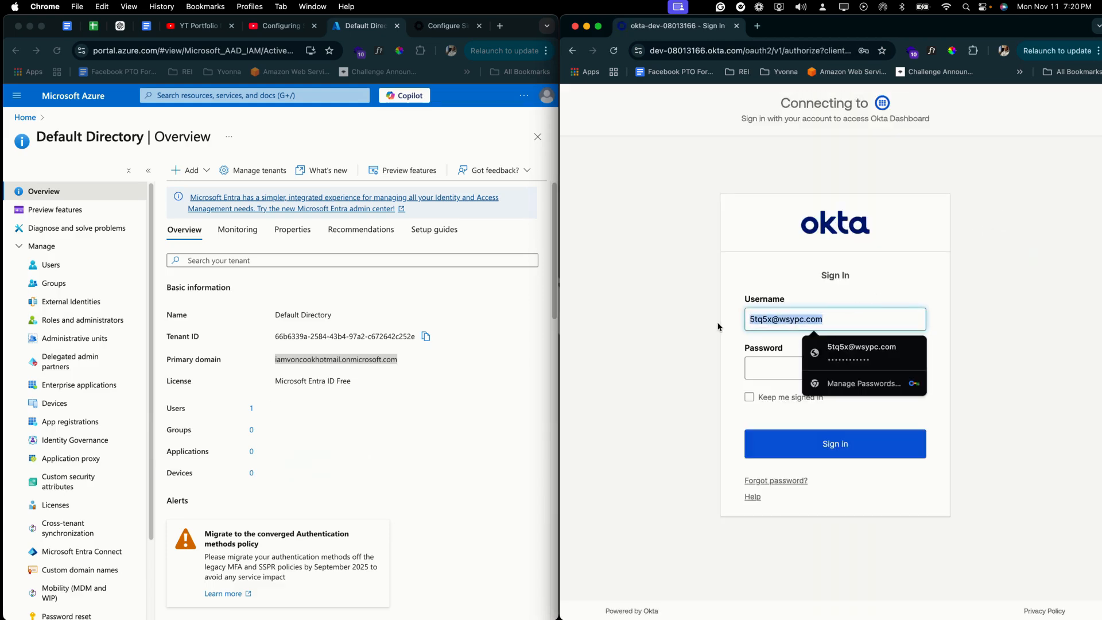
{"action": "key", "text": "BackSpace"}
{"action": "type", "text": "iamvon"}
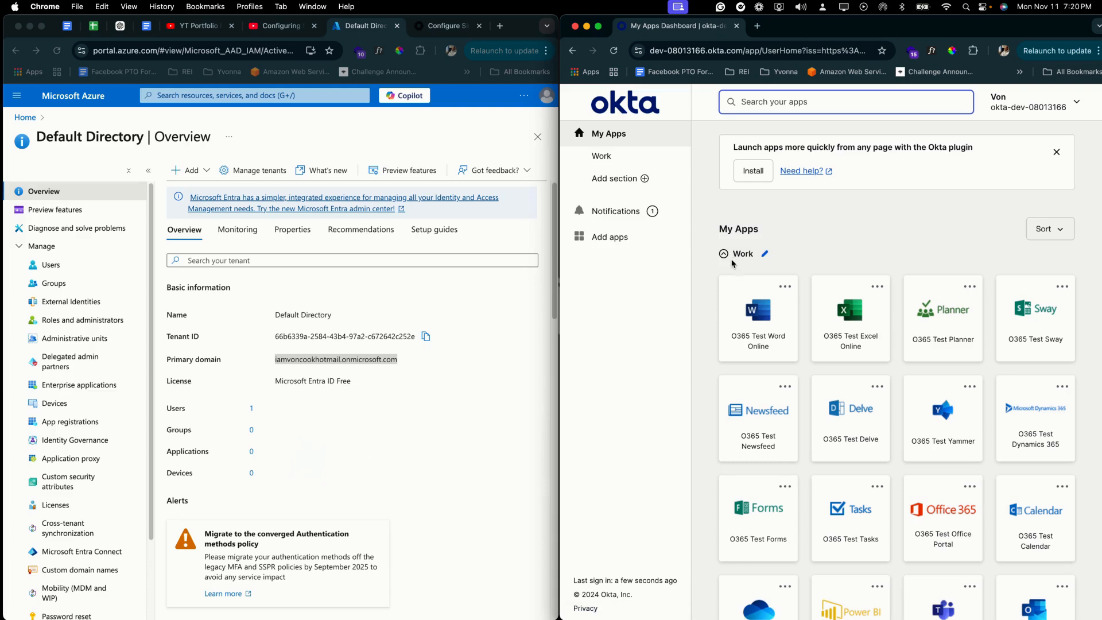
{"action": "left_click_drag", "start_coordinate": [559, 343], "coordinate": [74, 389]}
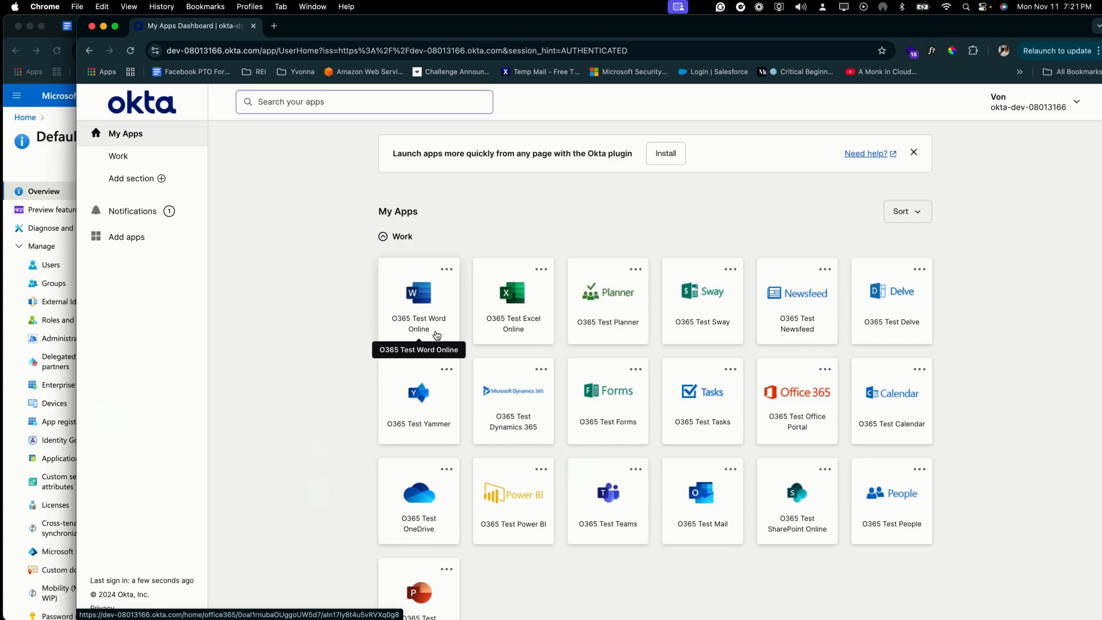
Step: Launch O365 Test Word Online, submit the app password, and install the required Okta plugin
{"action": "left_click", "coordinate": [436, 336]}
{"action": "left_click", "coordinate": [540, 447]}
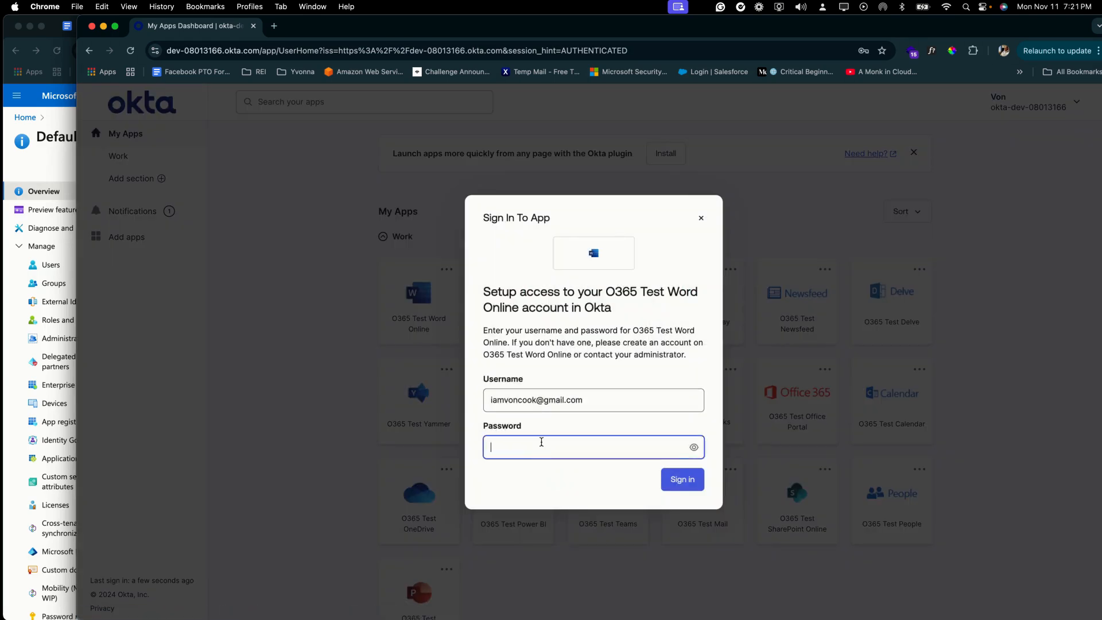
{"action": "type", "text": "•••••••••"}
{"action": "key", "text": "Return"}
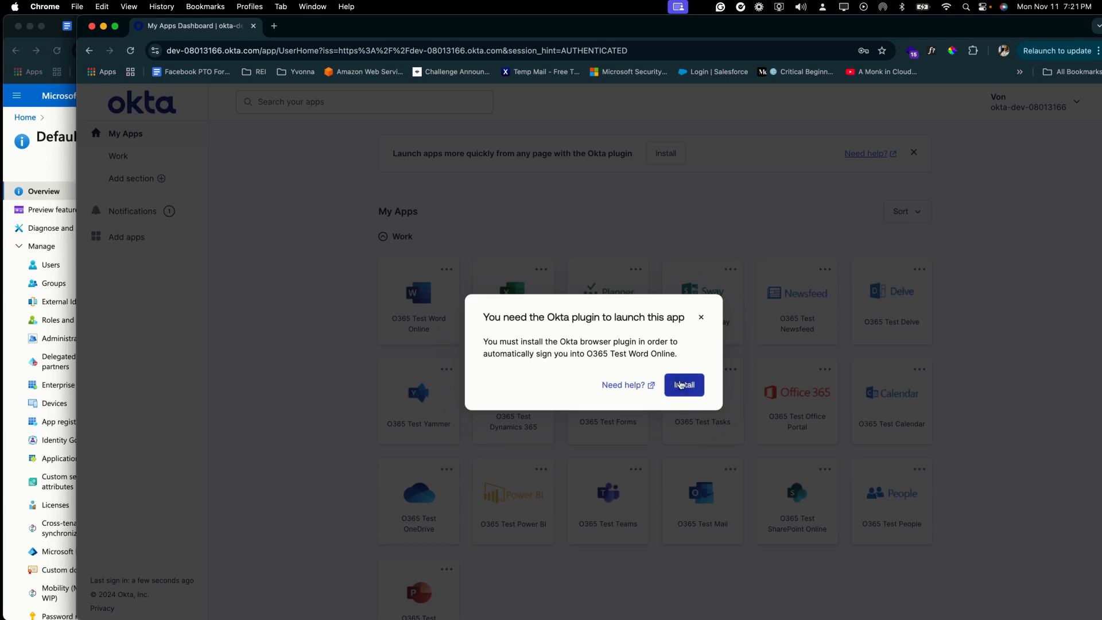
{"action": "left_click", "coordinate": [682, 385]}
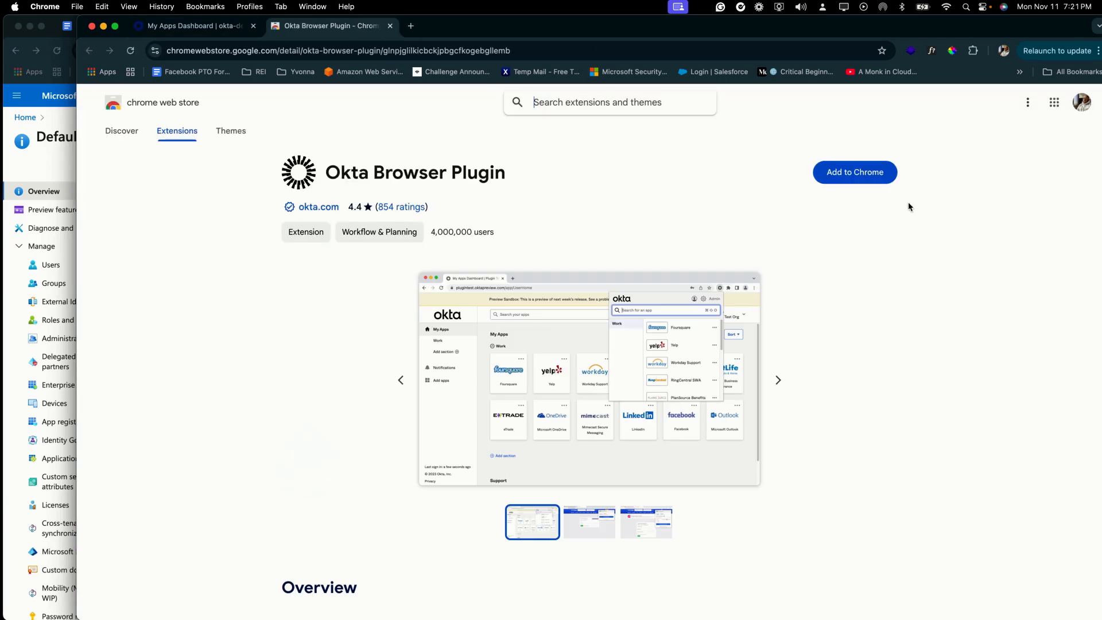
Step: Add the Okta Browser Plugin to Chrome, pin it to the toolbar, and sign in through it
{"action": "left_click", "coordinate": [854, 172]}
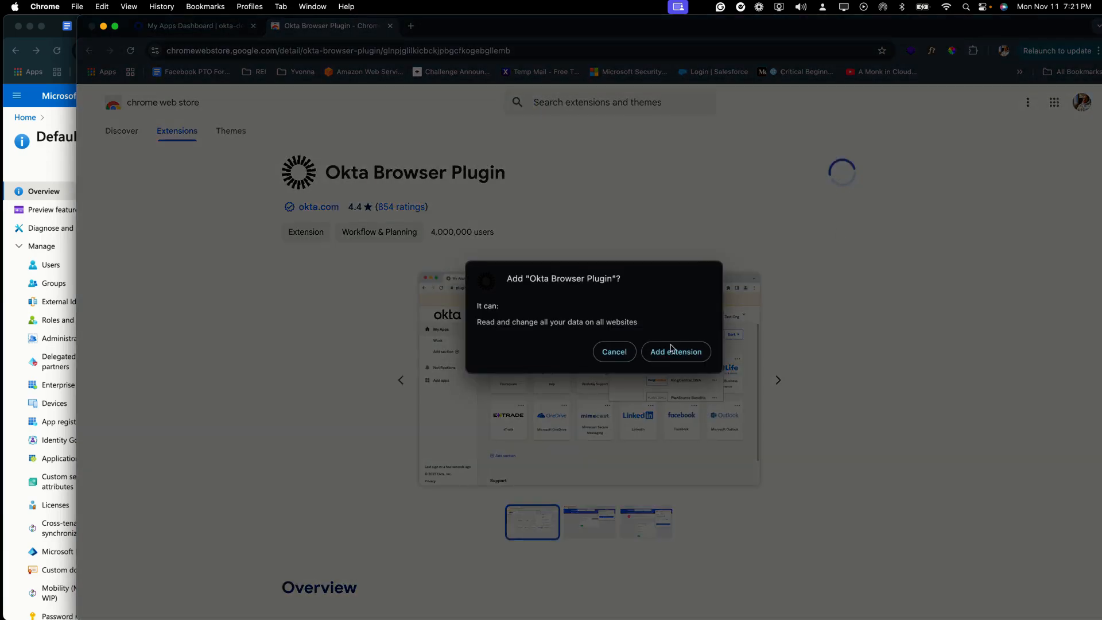
{"action": "left_click", "coordinate": [671, 349]}
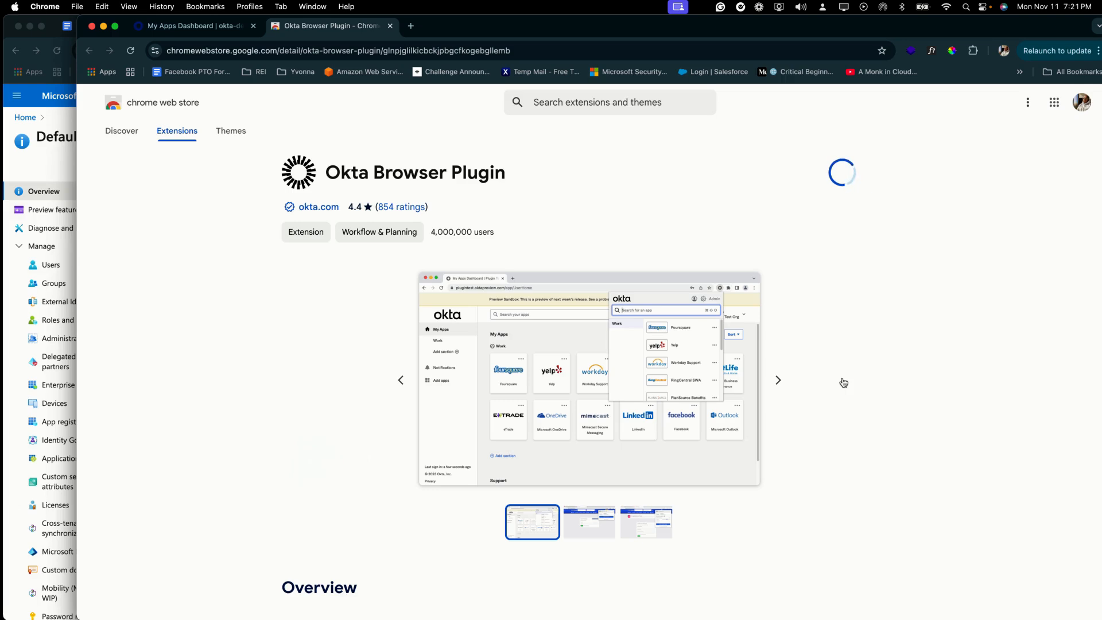
{"action": "left_click", "coordinate": [972, 51]}
{"action": "left_click", "coordinate": [973, 53]}
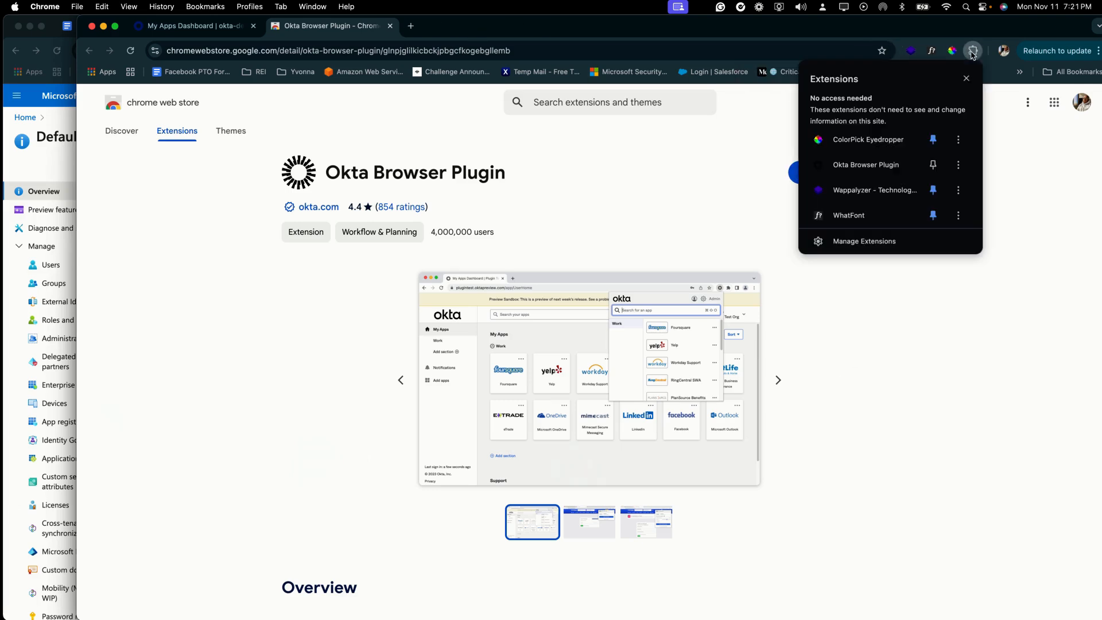
{"action": "left_click", "coordinate": [932, 165]}
{"action": "left_click", "coordinate": [993, 357]}
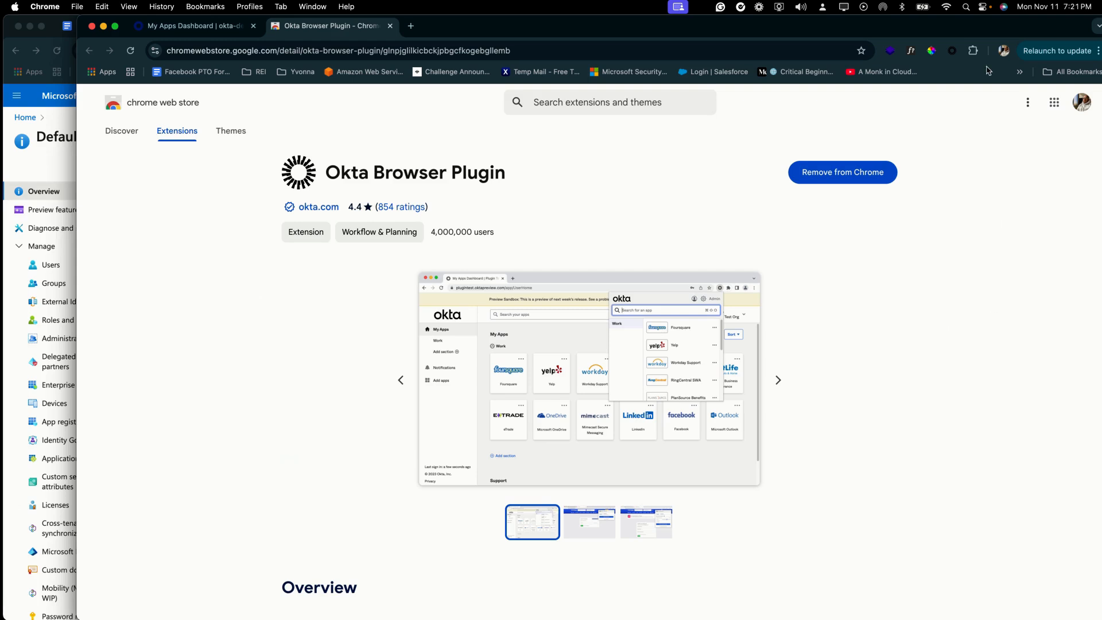
{"action": "left_click", "coordinate": [952, 51]}
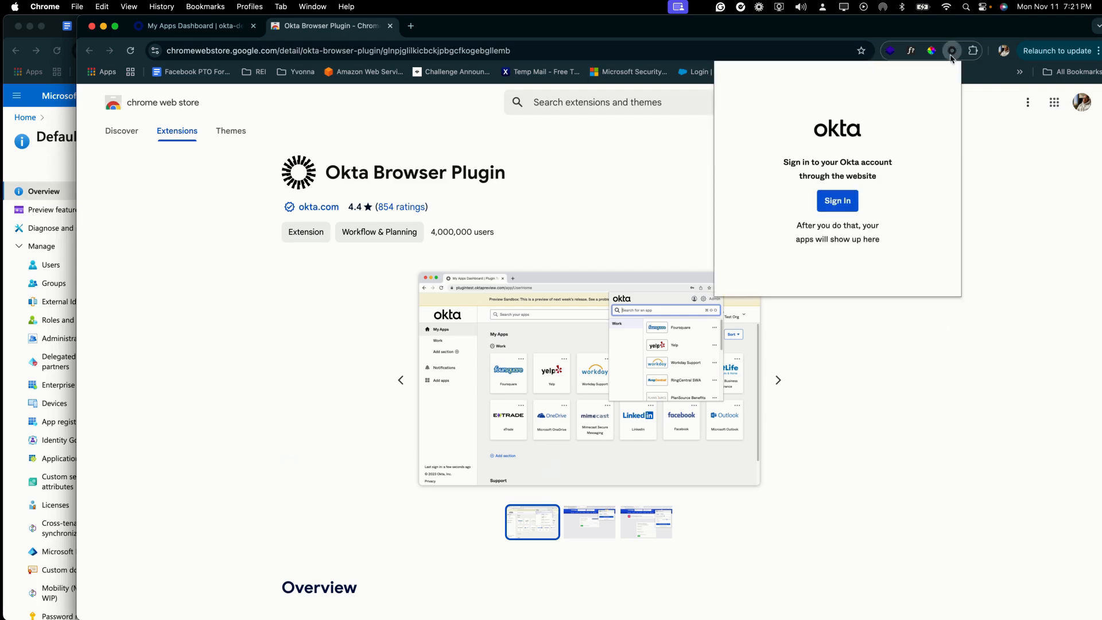
{"action": "left_click", "coordinate": [839, 200]}
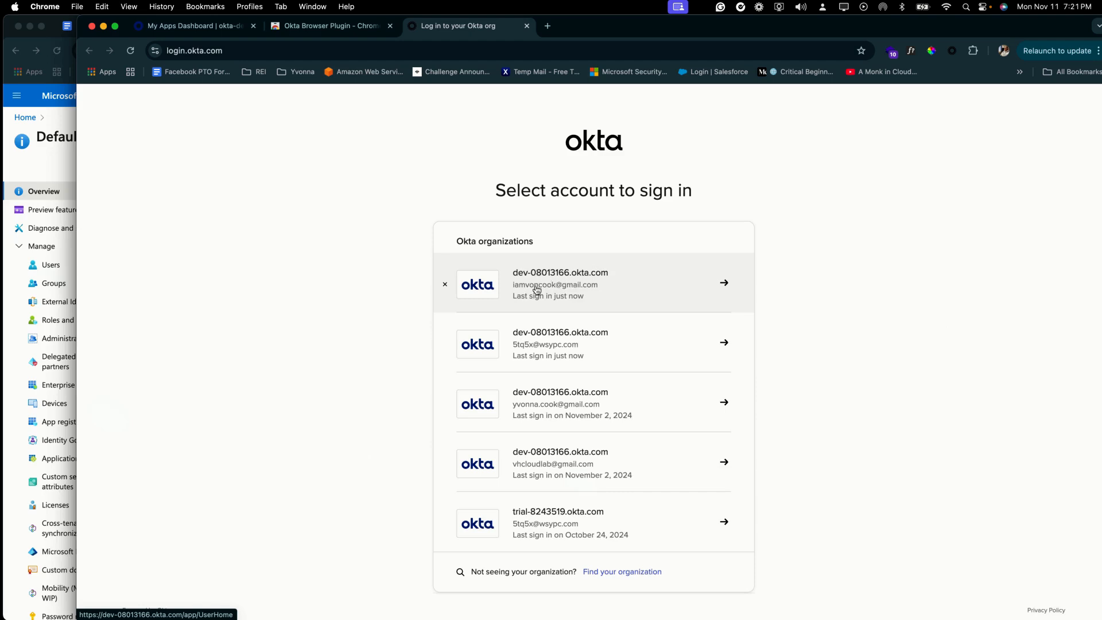
Step: Choose the first saved account, then launch O365 Test Word Online from My Apps
{"action": "left_click", "coordinate": [538, 288]}
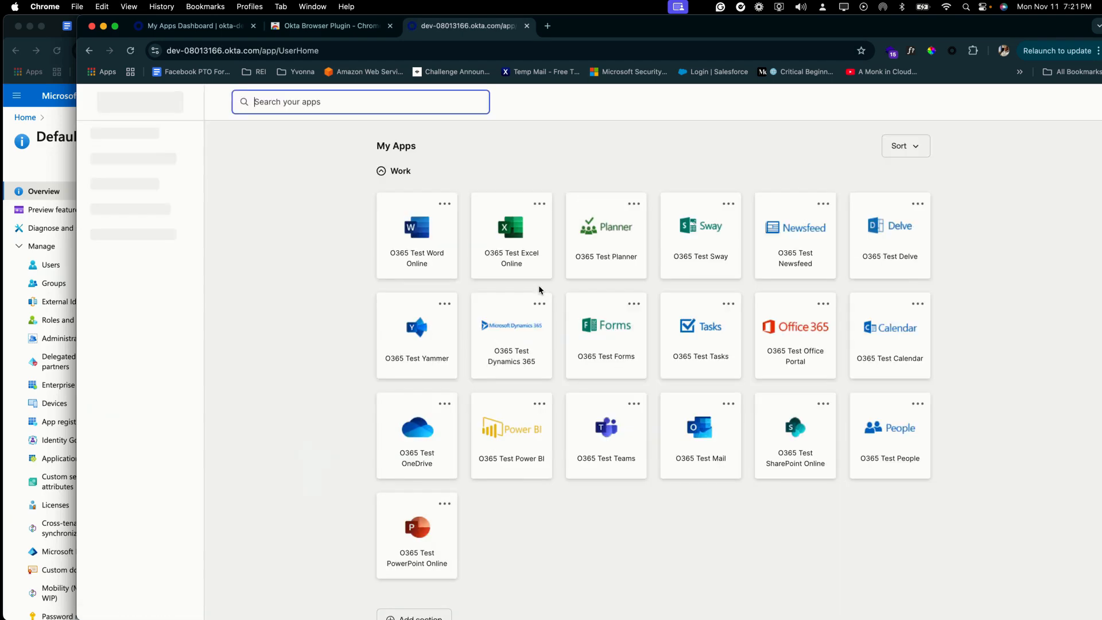
{"action": "scroll", "coordinate": [312, 394], "scroll_direction": "down", "scroll_amount": 3}
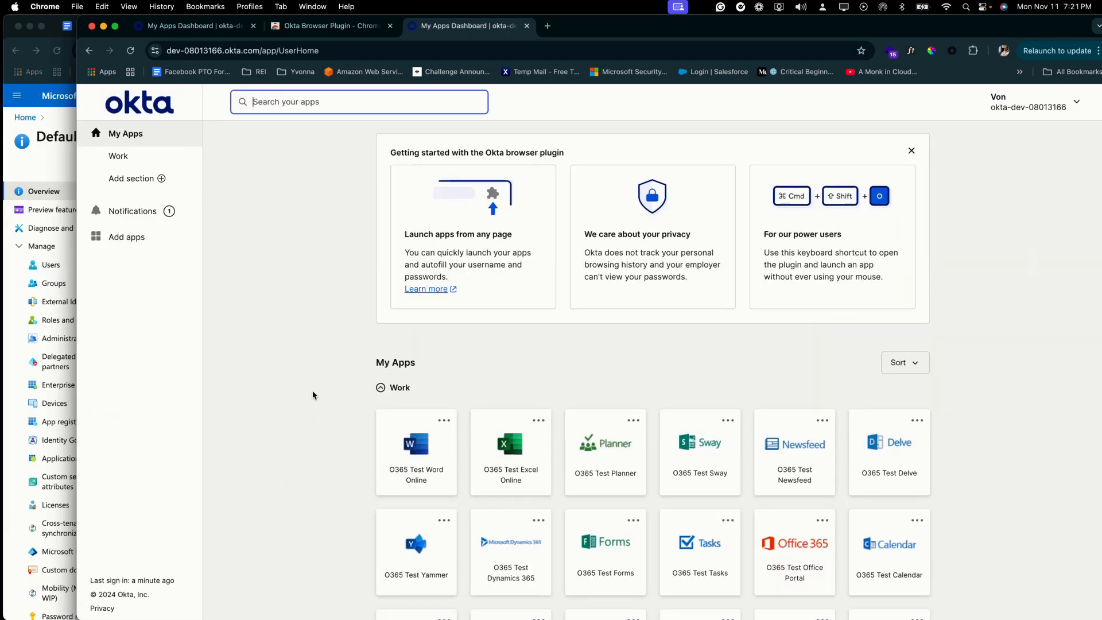
{"action": "scroll", "coordinate": [313, 395], "scroll_direction": "down", "scroll_amount": 3}
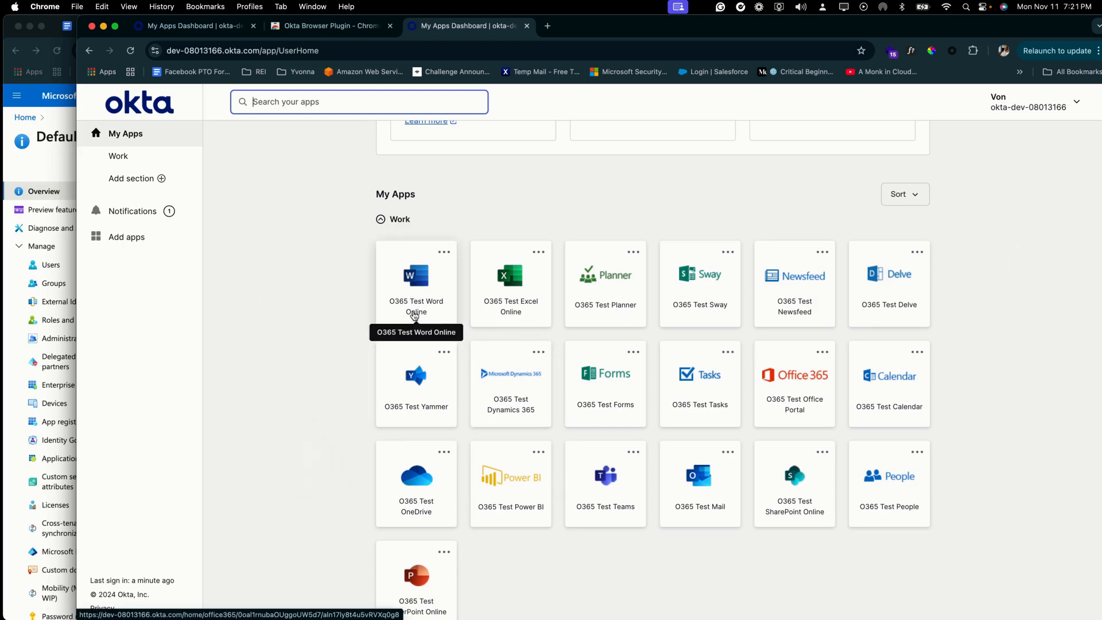
{"action": "left_click", "coordinate": [414, 315]}
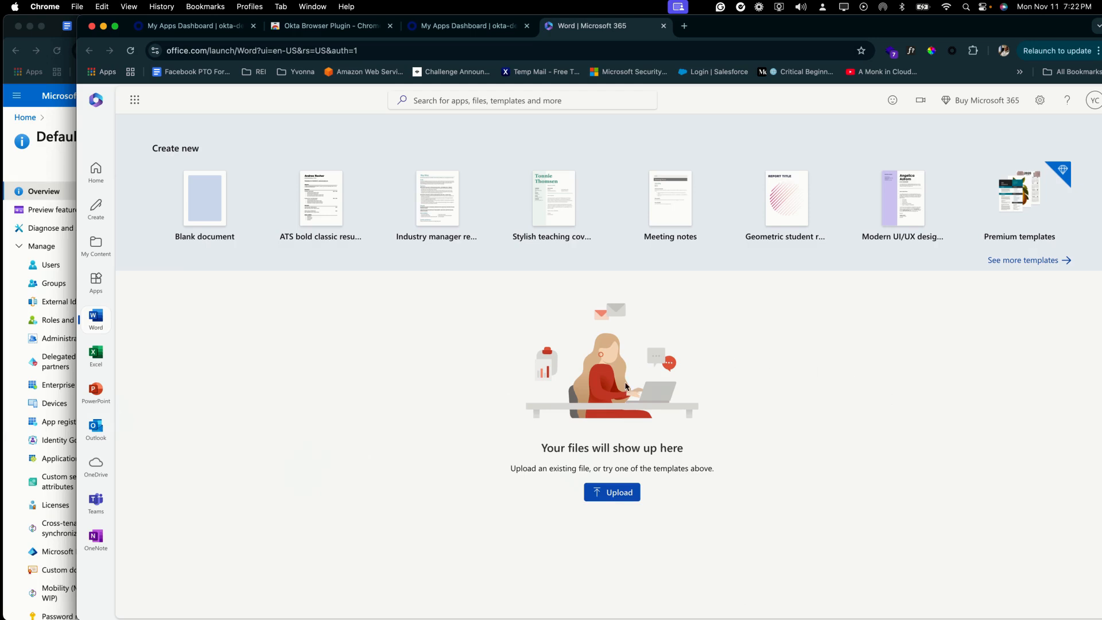
Step: Close Word, sign out of the end-user dashboard, and sign back in with the admin account
{"action": "left_click", "coordinate": [663, 26]}
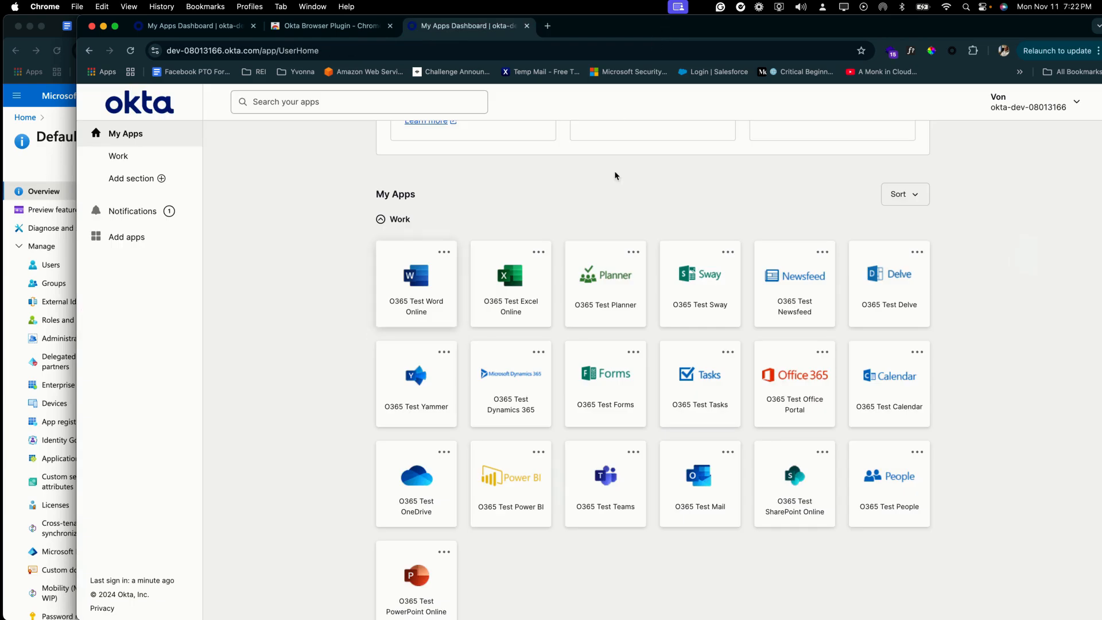
{"action": "left_click", "coordinate": [1033, 102]}
{"action": "left_click", "coordinate": [979, 230]}
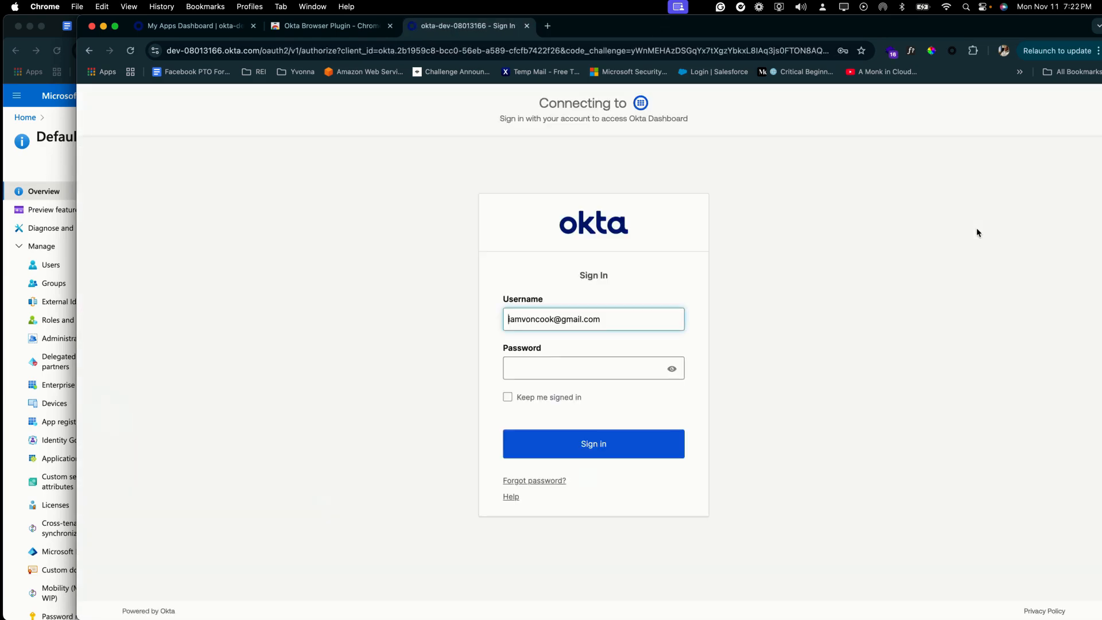
{"action": "left_click", "coordinate": [649, 318]}
{"action": "left_click", "coordinate": [638, 355]}
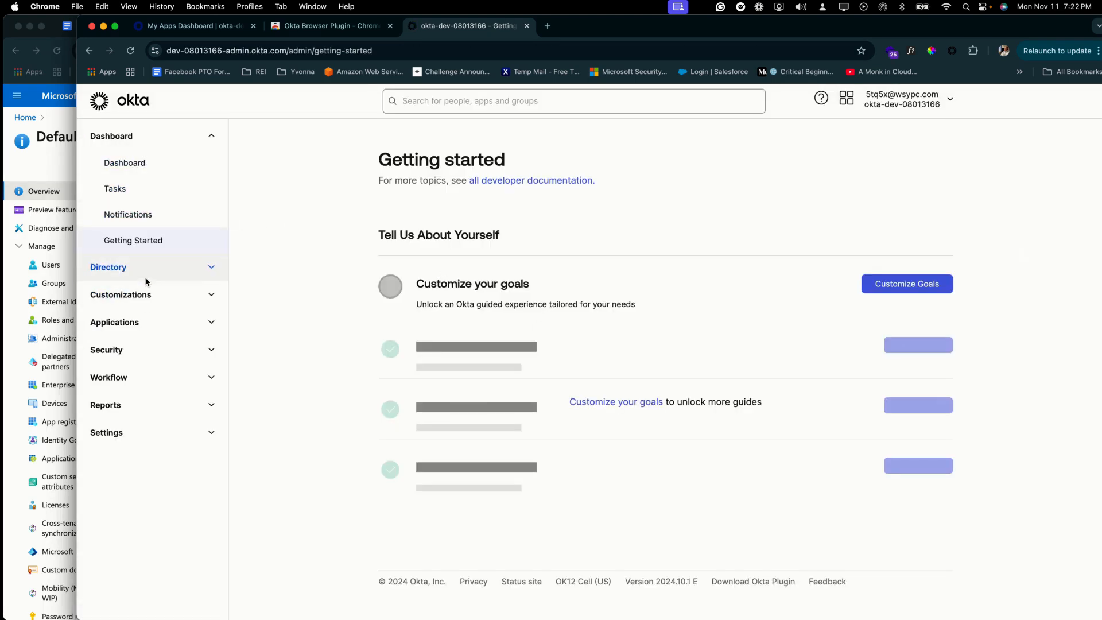
Step: Deactivate the test user from their profile under Directory > People
{"action": "left_click", "coordinate": [147, 281]}
{"action": "left_click", "coordinate": [141, 304]}
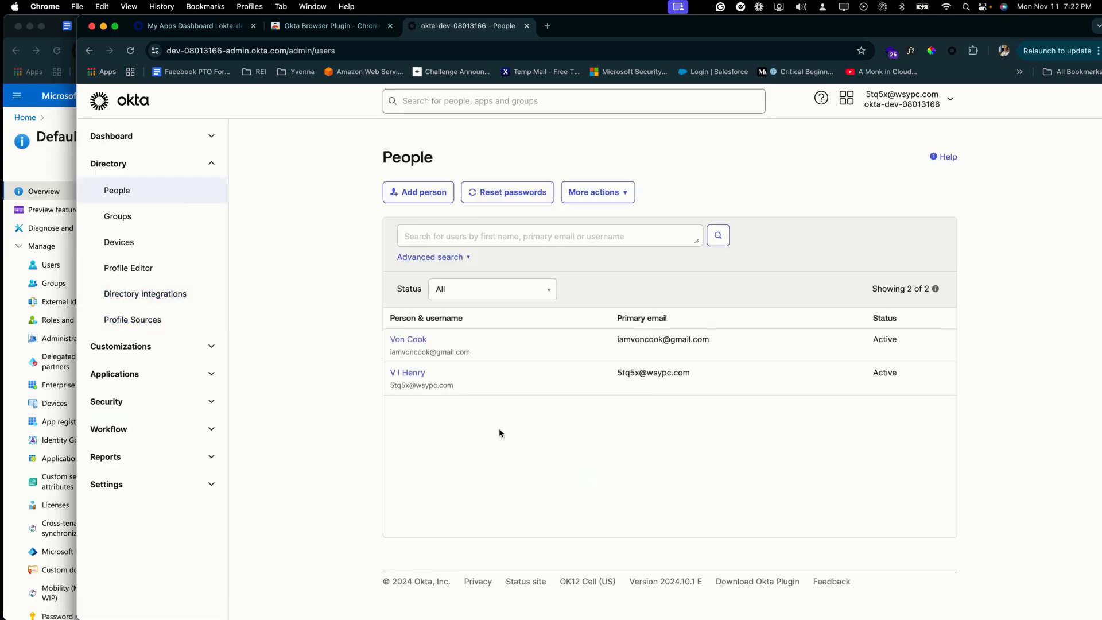
{"action": "left_click", "coordinate": [418, 343]}
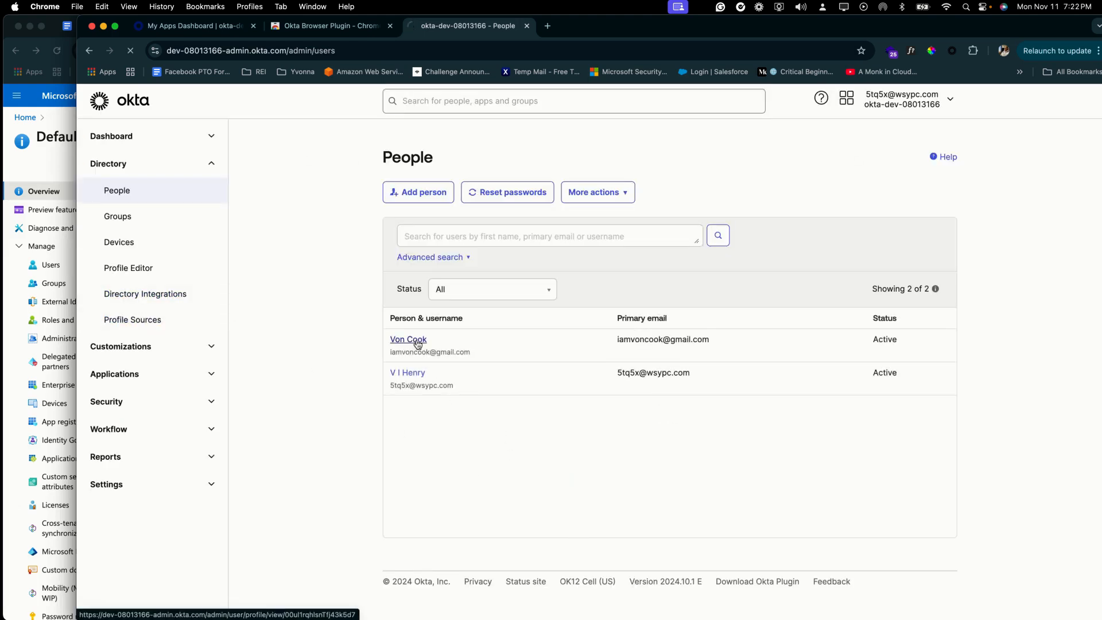
{"action": "left_click", "coordinate": [552, 204]}
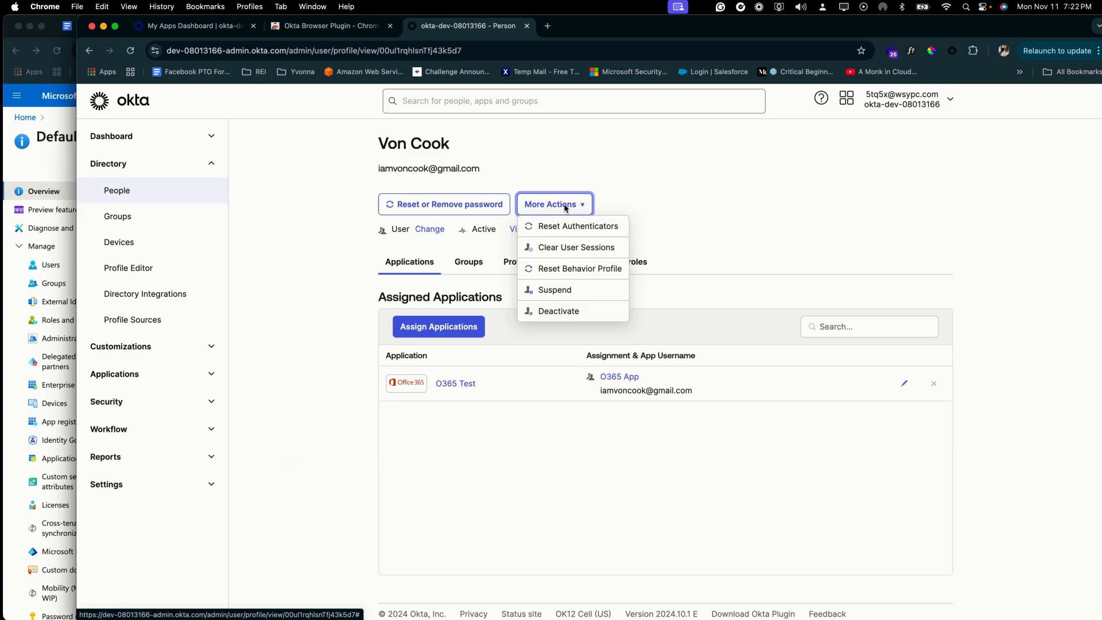
{"action": "left_click", "coordinate": [563, 310]}
{"action": "left_click", "coordinate": [671, 408]}
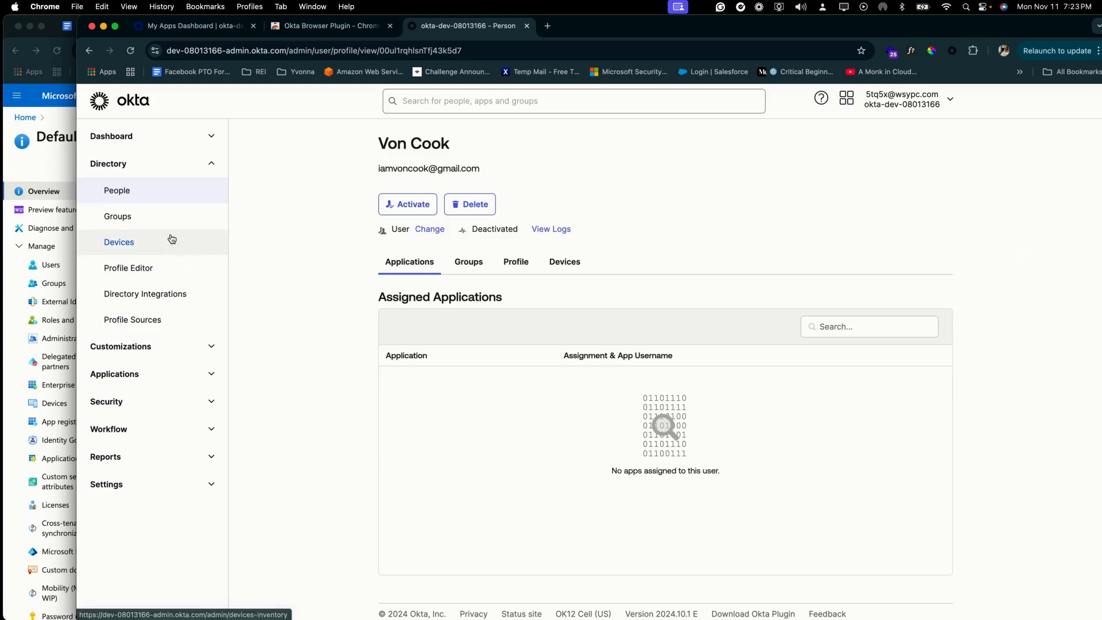
{"action": "left_click", "coordinate": [165, 217]}
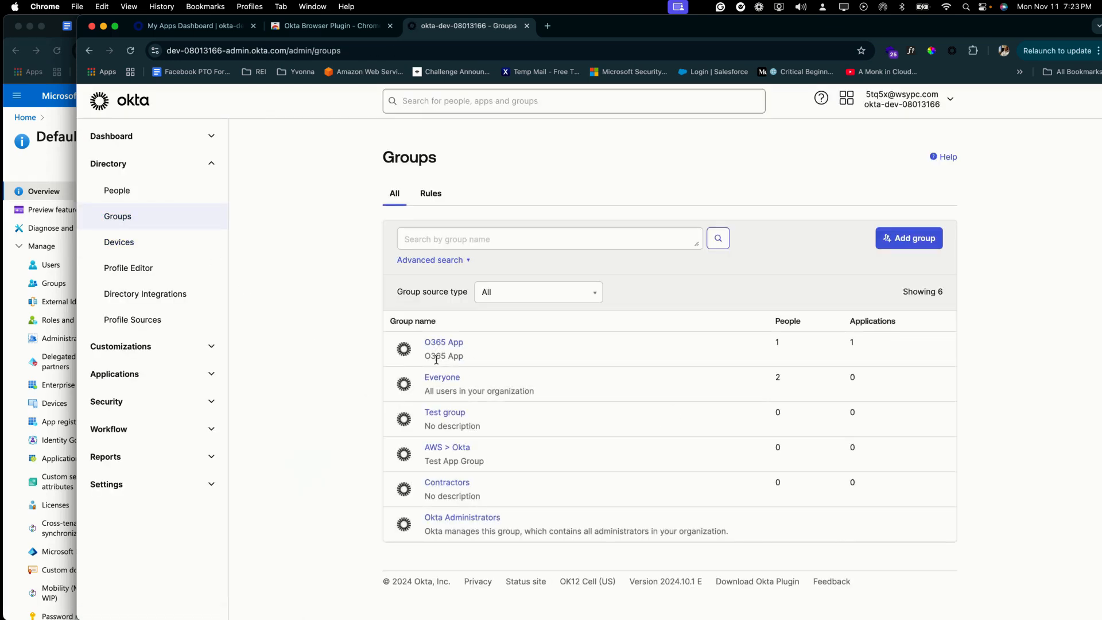
Step: Unassign the O365 Test app from the O365 App group's Applications list
{"action": "left_click", "coordinate": [434, 343]}
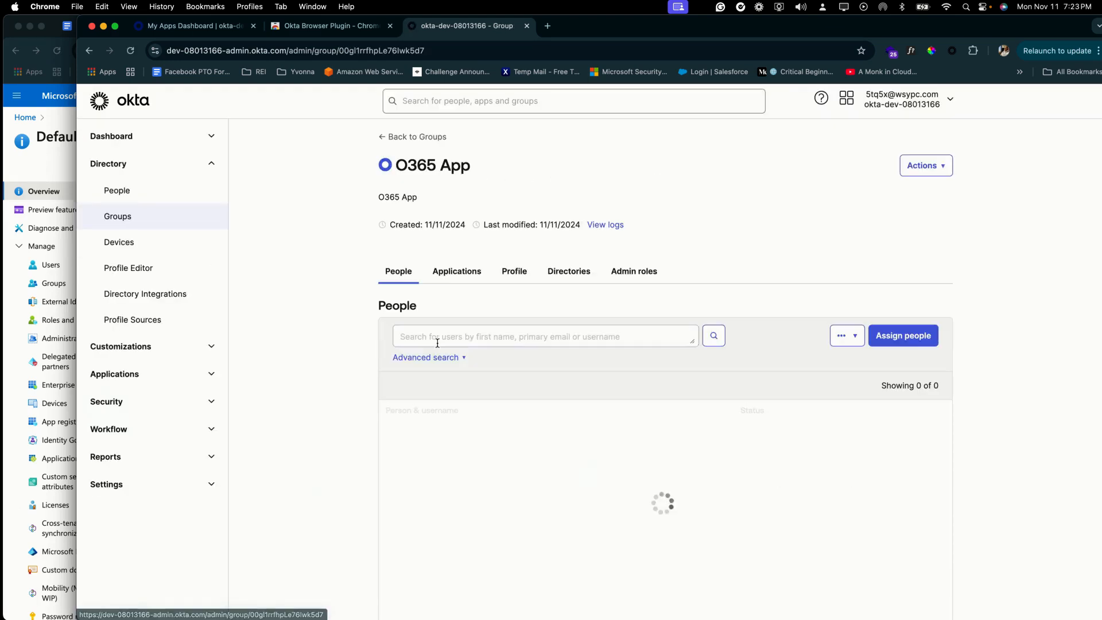
{"action": "left_click", "coordinate": [462, 272]}
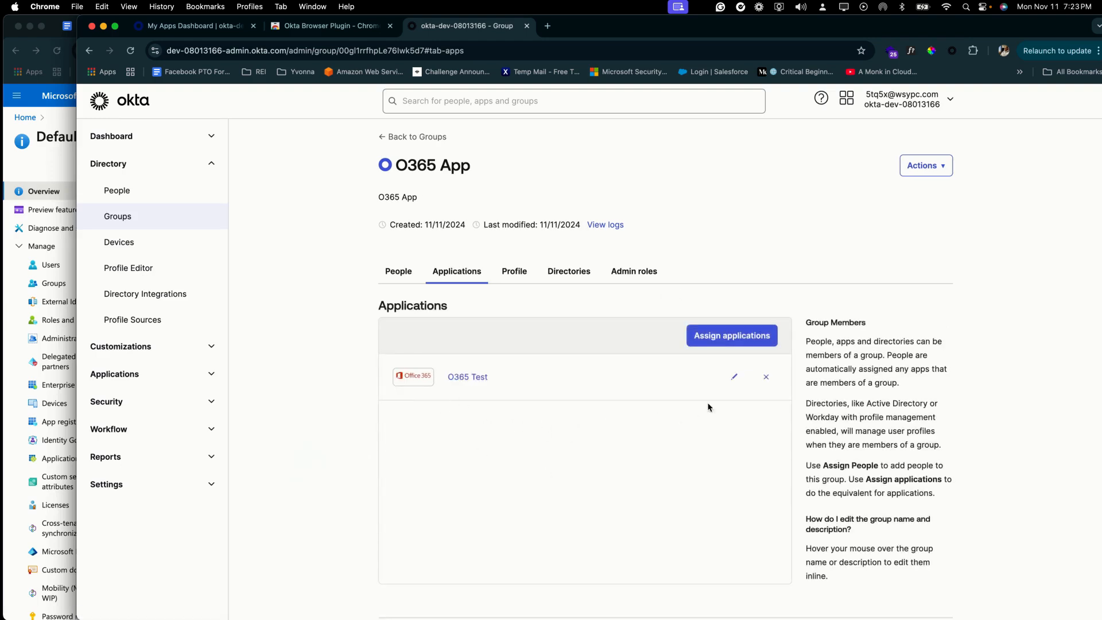
{"action": "left_click", "coordinate": [766, 379]}
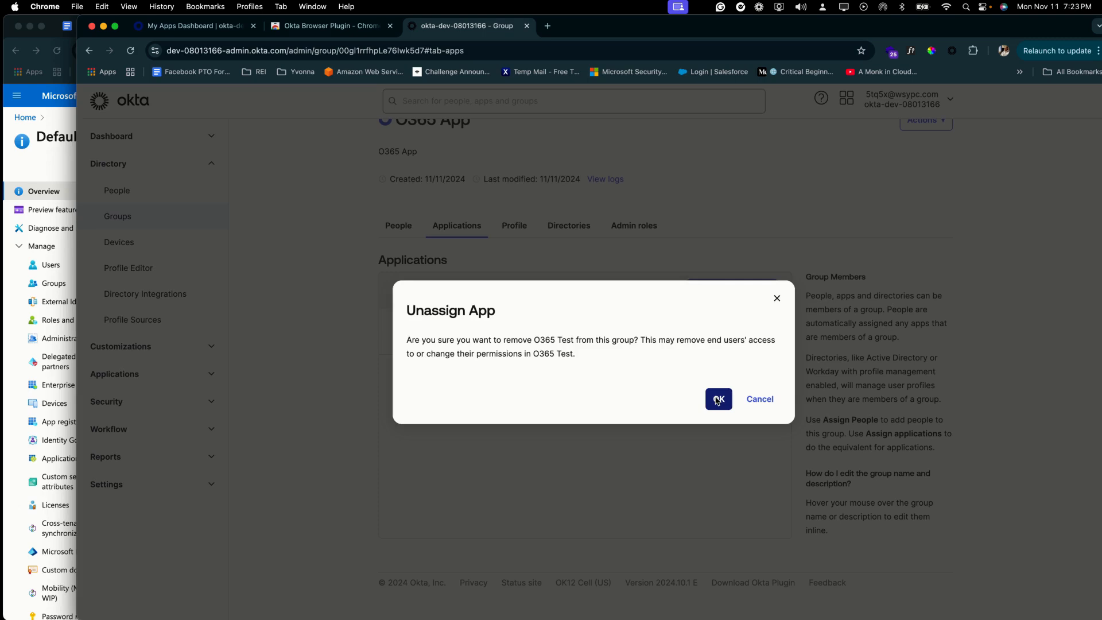
{"action": "left_click", "coordinate": [717, 400]}
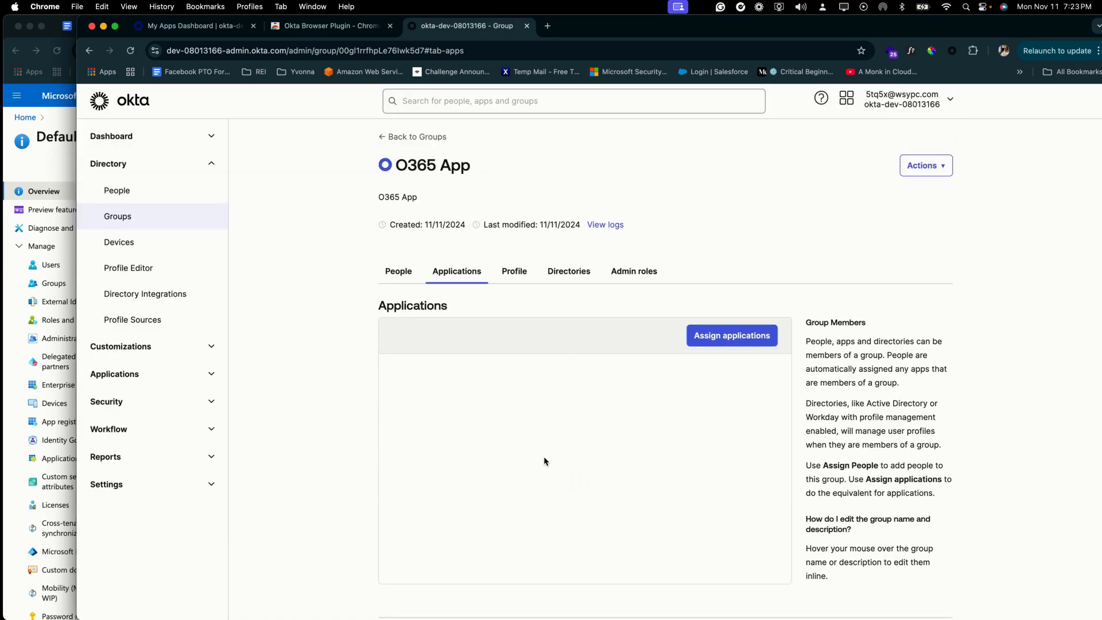
{"action": "left_click", "coordinate": [142, 384]}
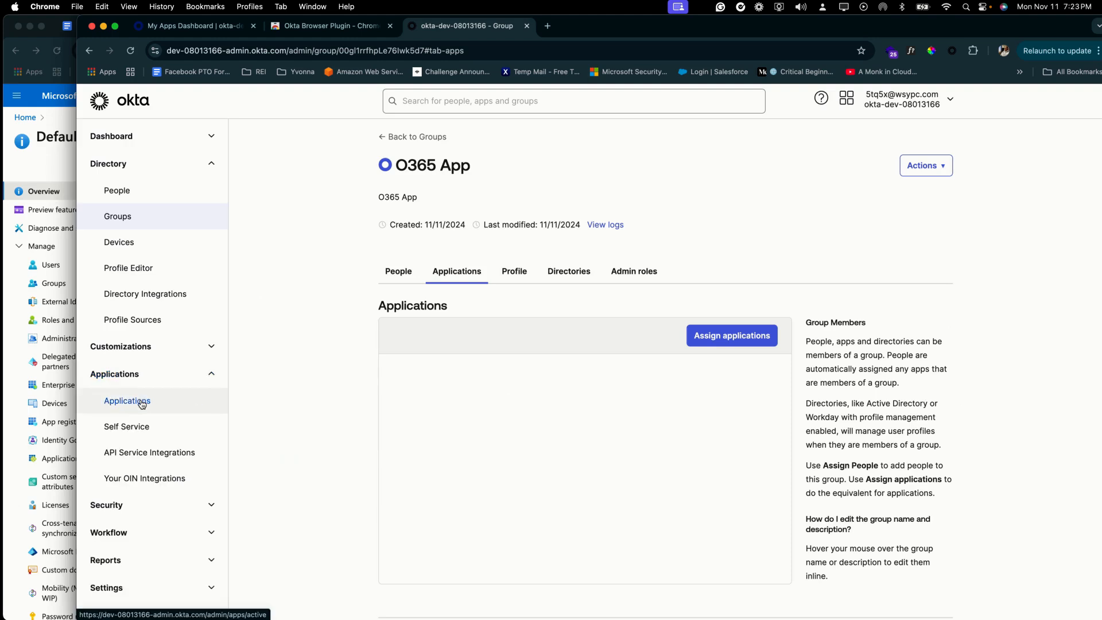
Step: Deactivate the O365 Test application from the Applications list
{"action": "left_click", "coordinate": [142, 405]}
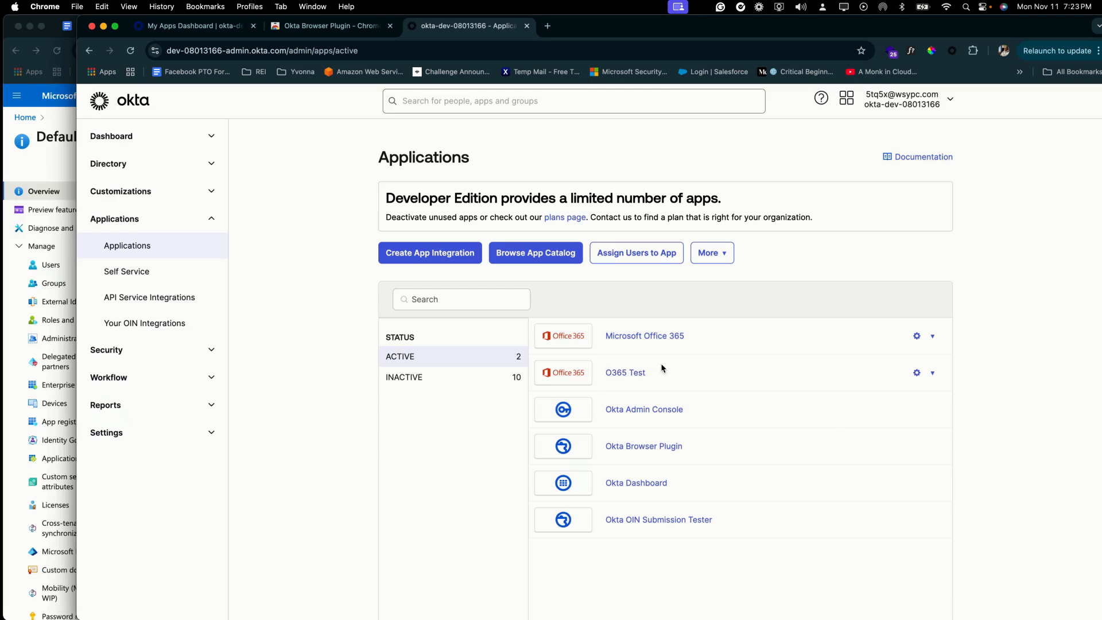
{"action": "left_click", "coordinate": [933, 376]}
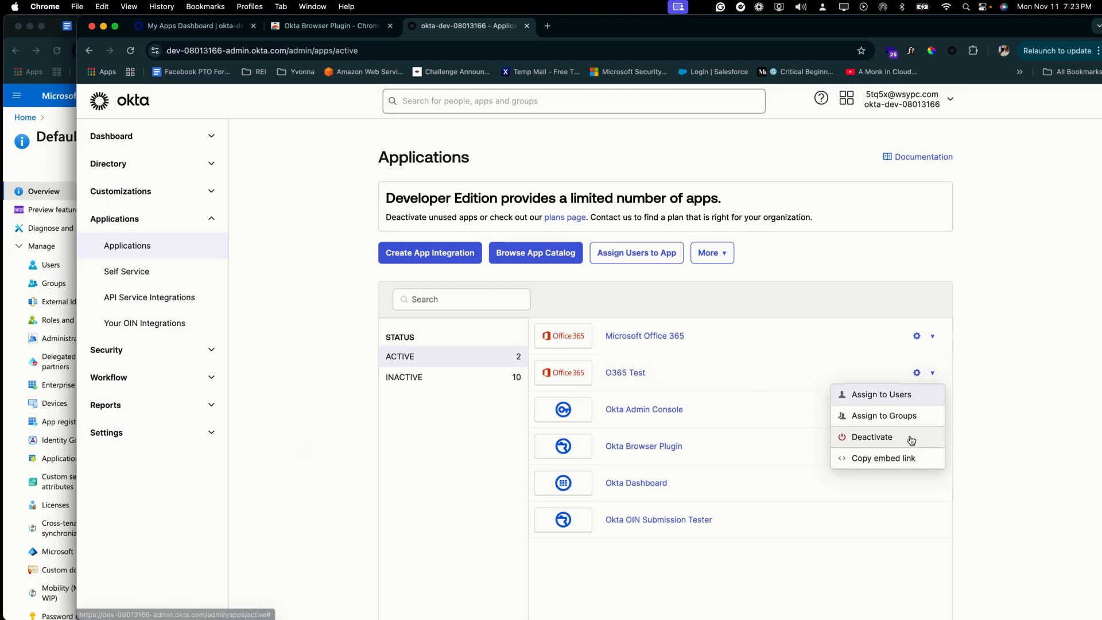
{"action": "left_click", "coordinate": [866, 438]}
{"action": "left_click", "coordinate": [594, 418]}
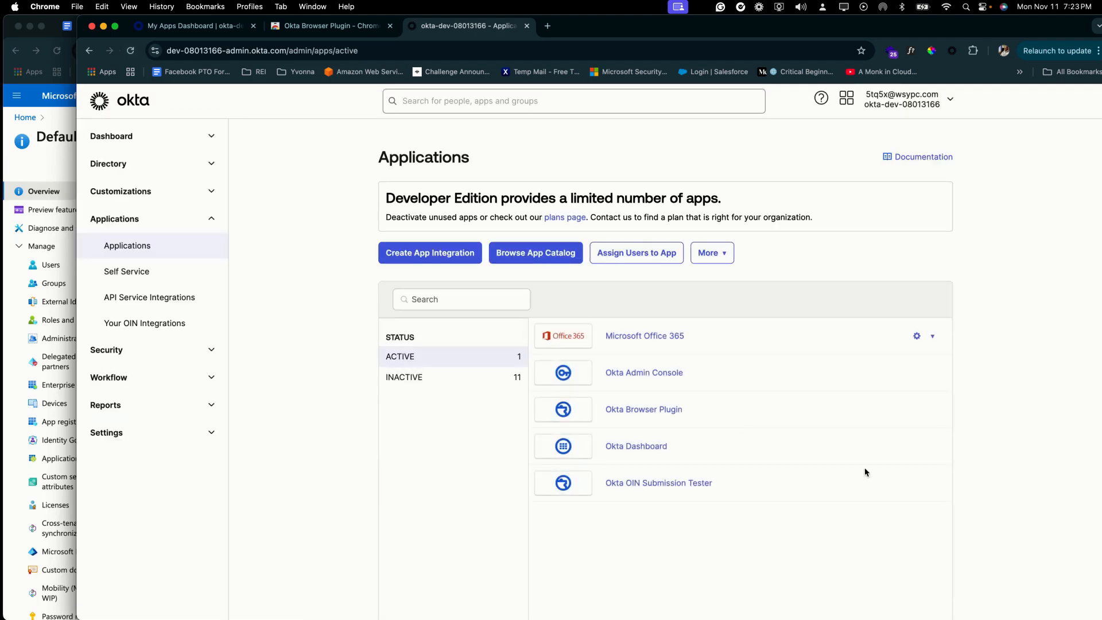
Step: Delete the inactive O365 Test application, leaving 10 inactive apps, and return to the dashboard
{"action": "left_click", "coordinate": [442, 385]}
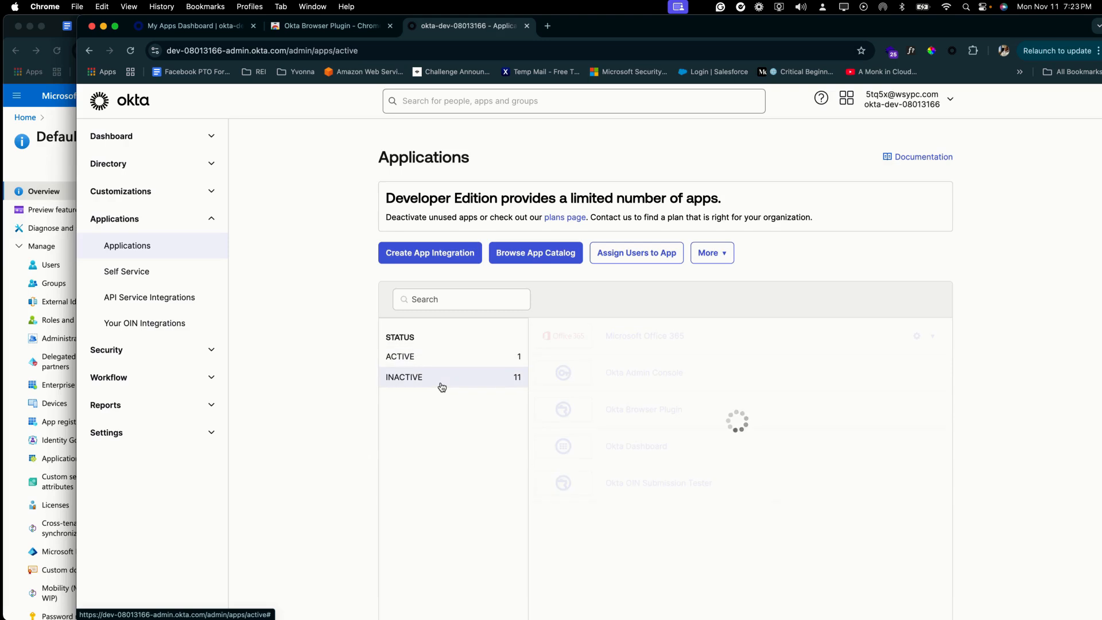
{"action": "scroll", "coordinate": [704, 581], "scroll_direction": "down", "scroll_amount": 1}
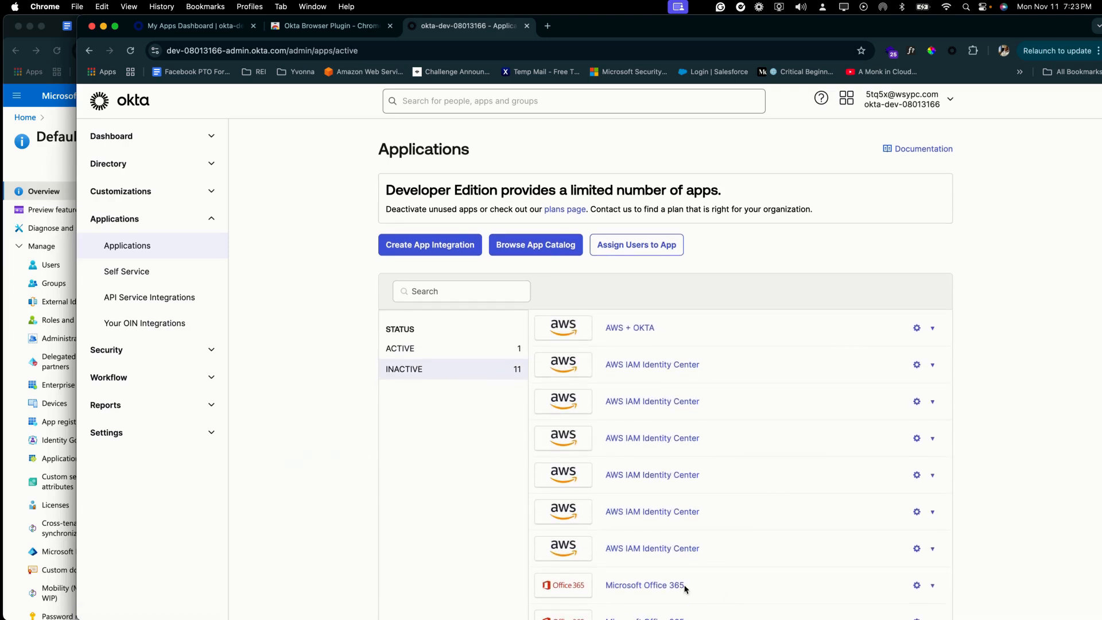
{"action": "scroll", "coordinate": [651, 590], "scroll_direction": "down", "scroll_amount": 5}
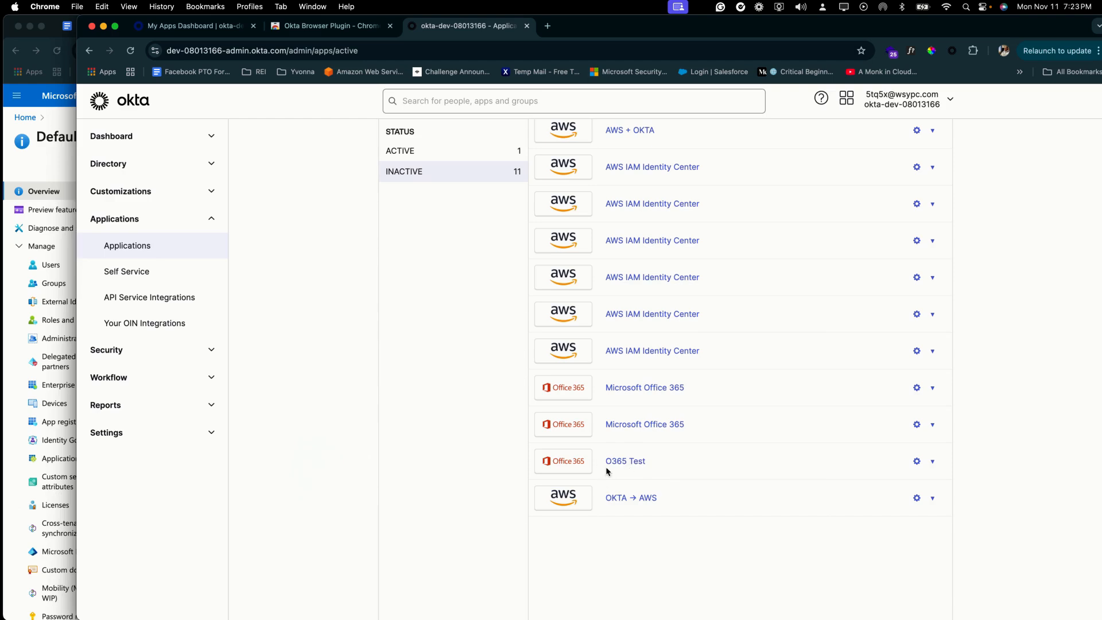
{"action": "left_click", "coordinate": [933, 462]}
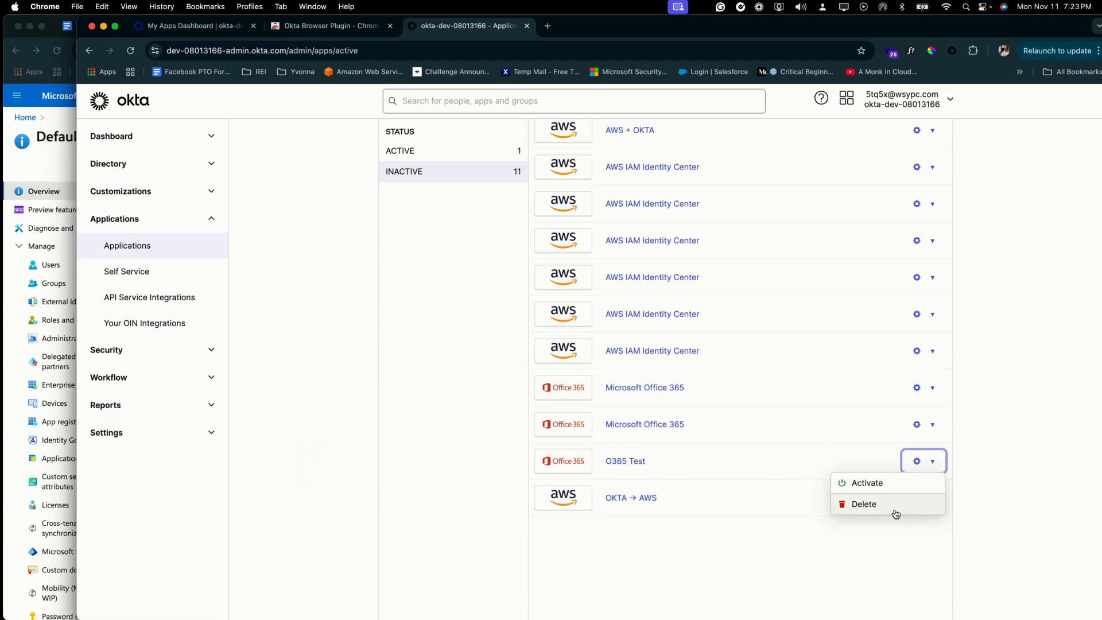
{"action": "left_click", "coordinate": [864, 504]}
{"action": "left_click", "coordinate": [608, 411]}
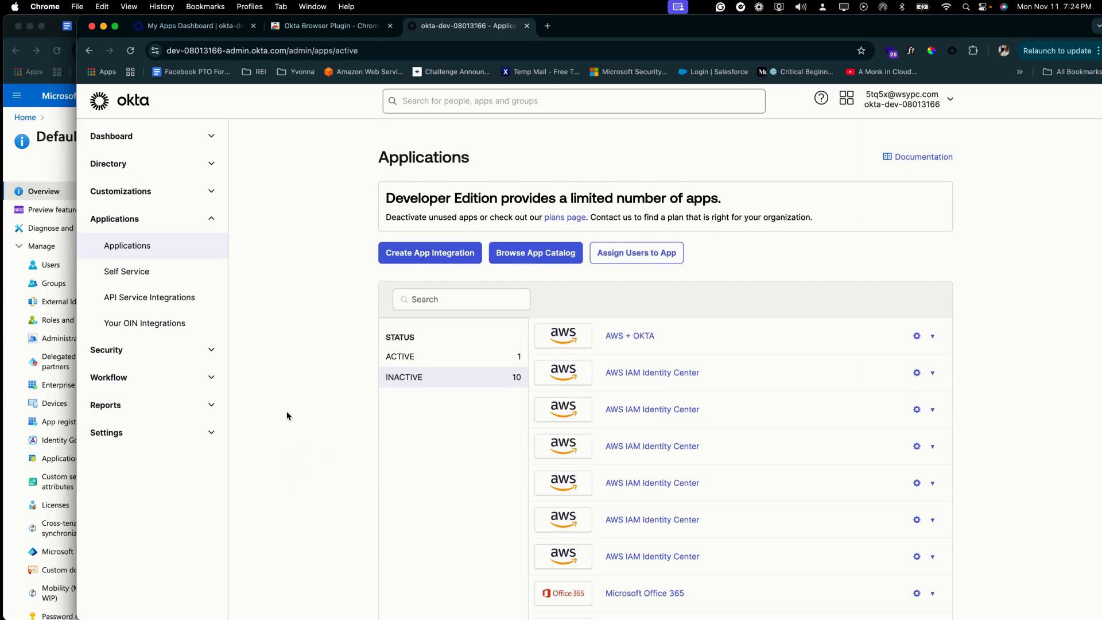
{"action": "left_click", "coordinate": [133, 102]}
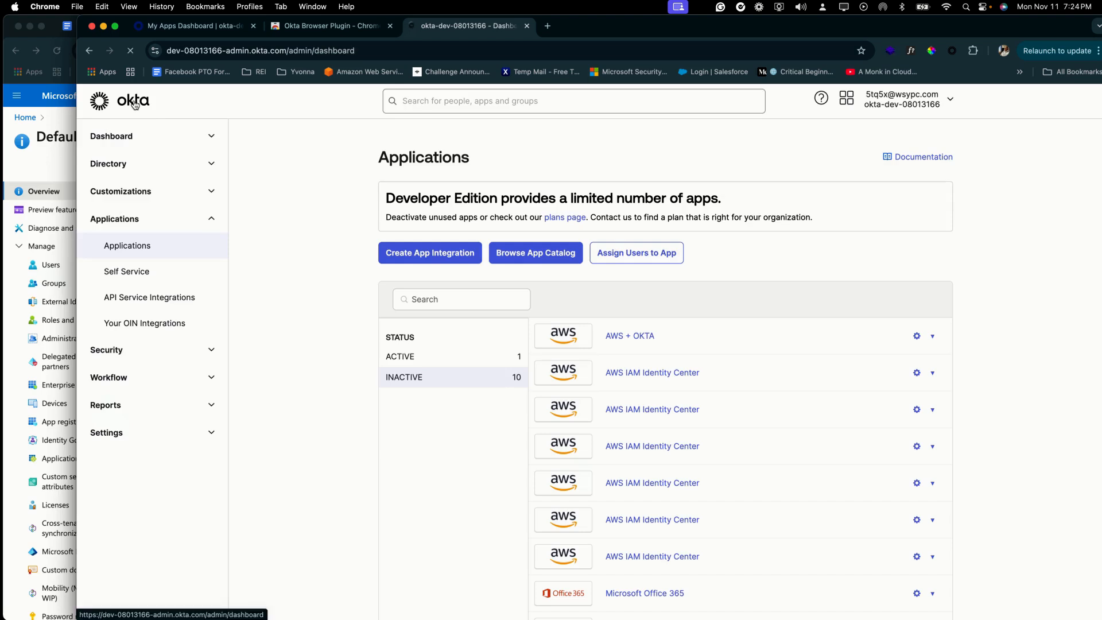